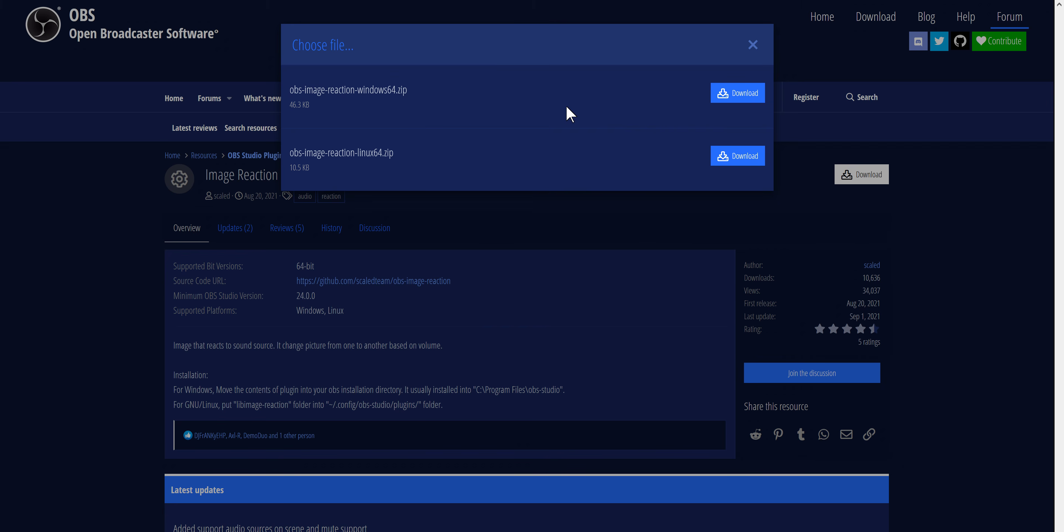
Download obs-image-reaction-windows64.zip and open the obs-image-reaction-windows64 folder inside the archive.
{"action": "left_click", "coordinate": [748, 98]}
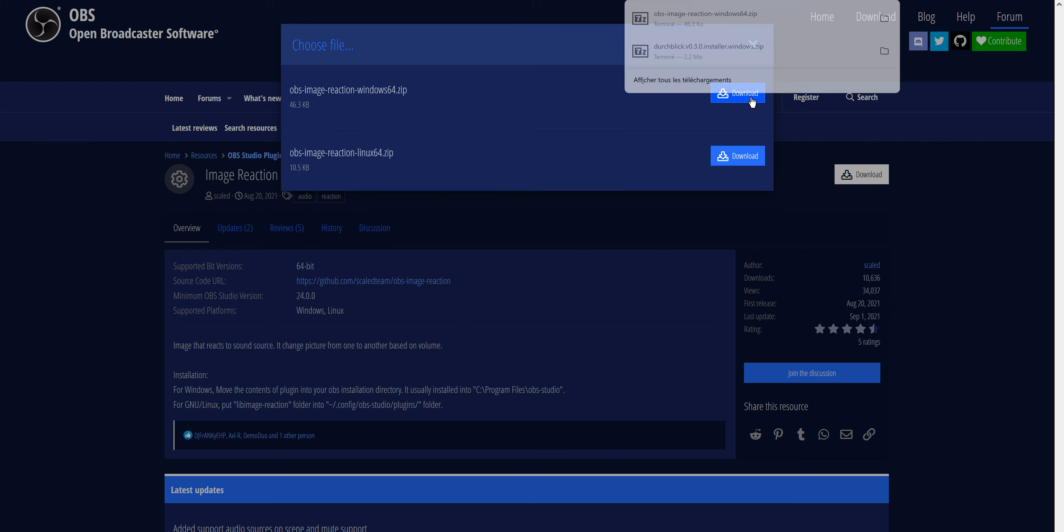
{"action": "left_click", "coordinate": [784, 24]}
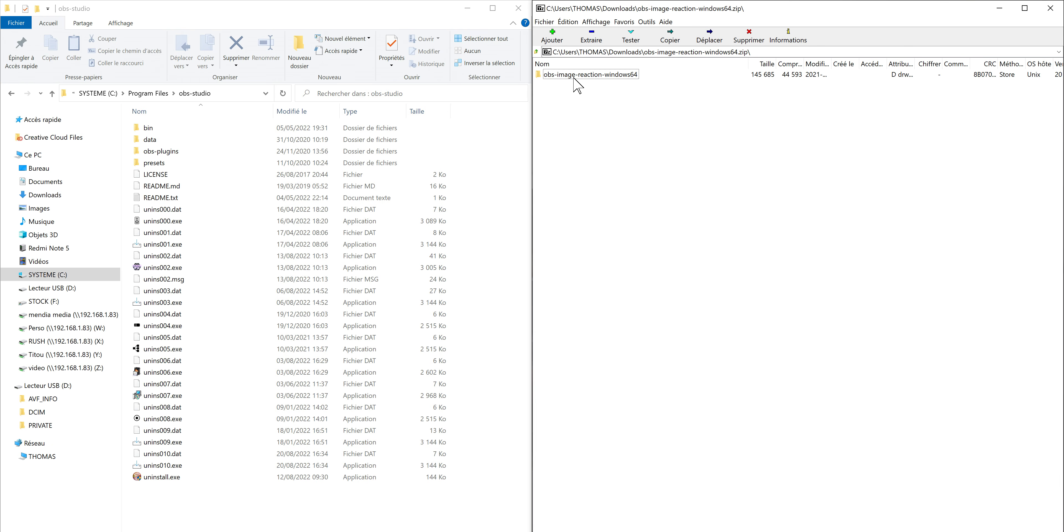
{"action": "double_click", "coordinate": [574, 75]}
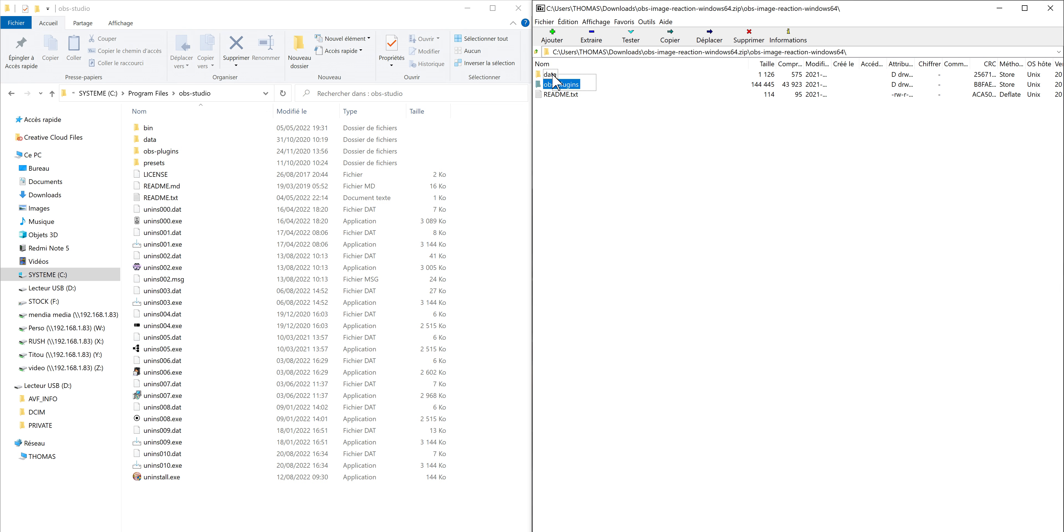
Copy the archive's data and obs-plugins folders into C:\Program Files\obs-studio, granting administrator permission for all current items.
{"action": "left_click_drag", "start_coordinate": [554, 79], "coordinate": [232, 100]}
{"action": "left_click", "coordinate": [190, 93]}
{"action": "left_click", "coordinate": [178, 93]}
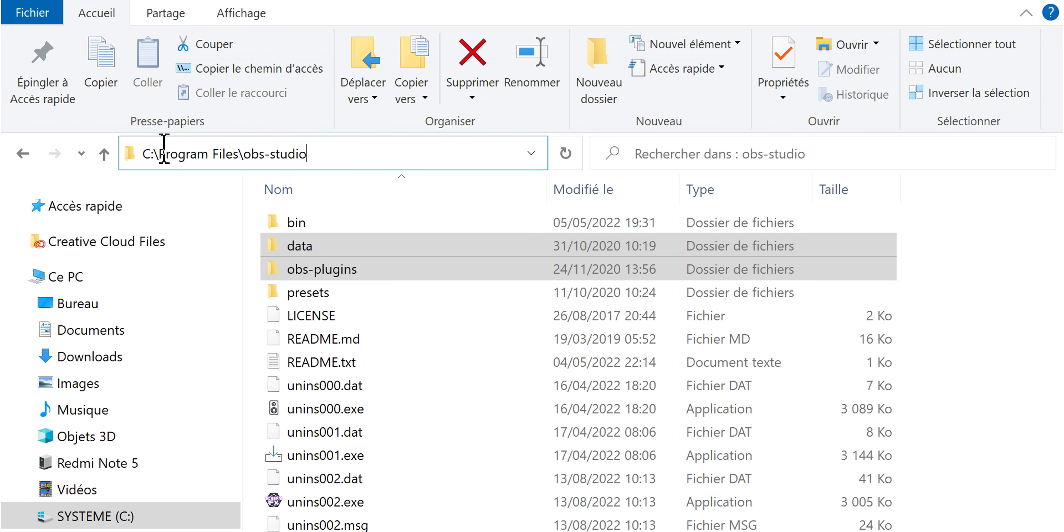
{"action": "left_click", "coordinate": [574, 76]}
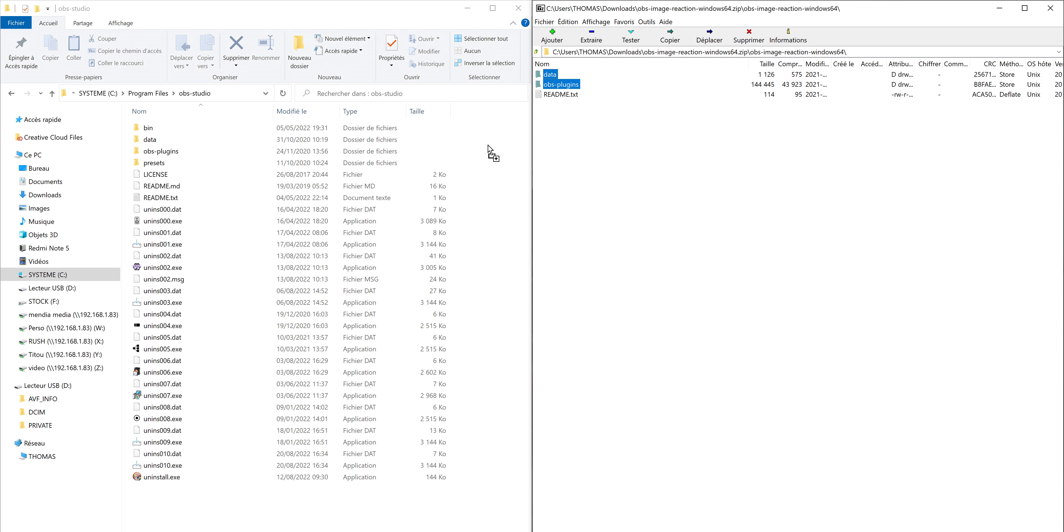
{"action": "left_click_drag", "start_coordinate": [488, 147], "coordinate": [488, 148]}
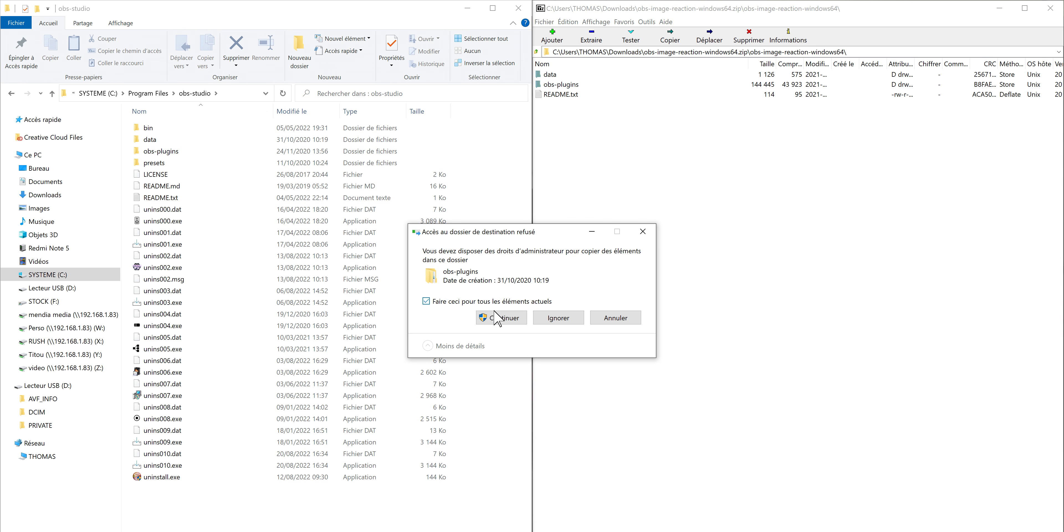
{"action": "left_click", "coordinate": [503, 318]}
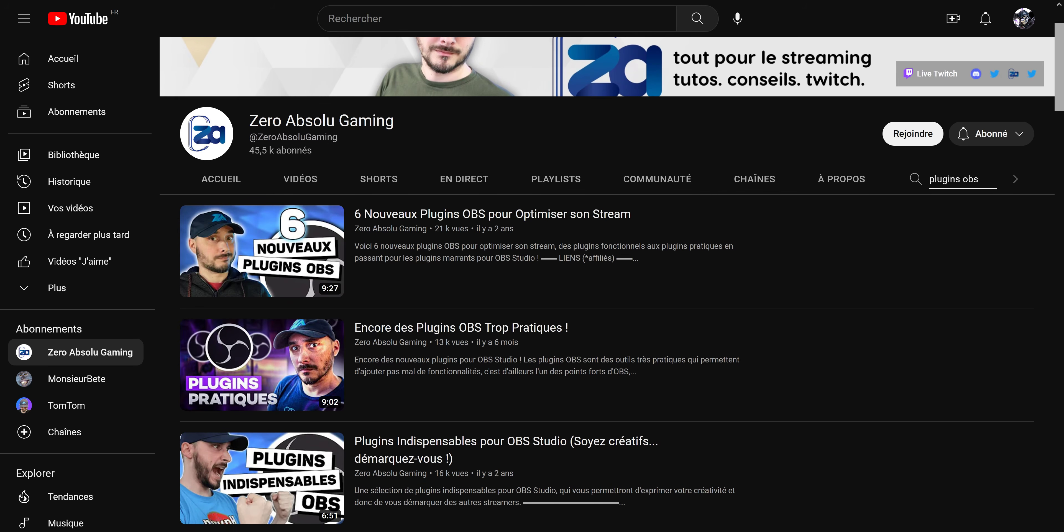
{"action": "scroll", "coordinate": [611, 285], "scroll_direction": "down", "scroll_amount": 2}
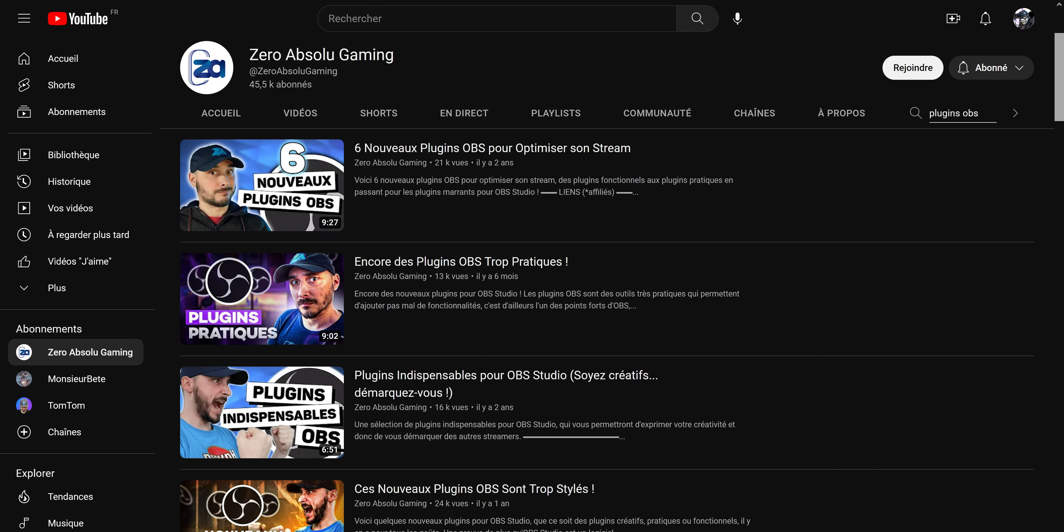
{"action": "scroll", "coordinate": [611, 285], "scroll_direction": "down", "scroll_amount": 2}
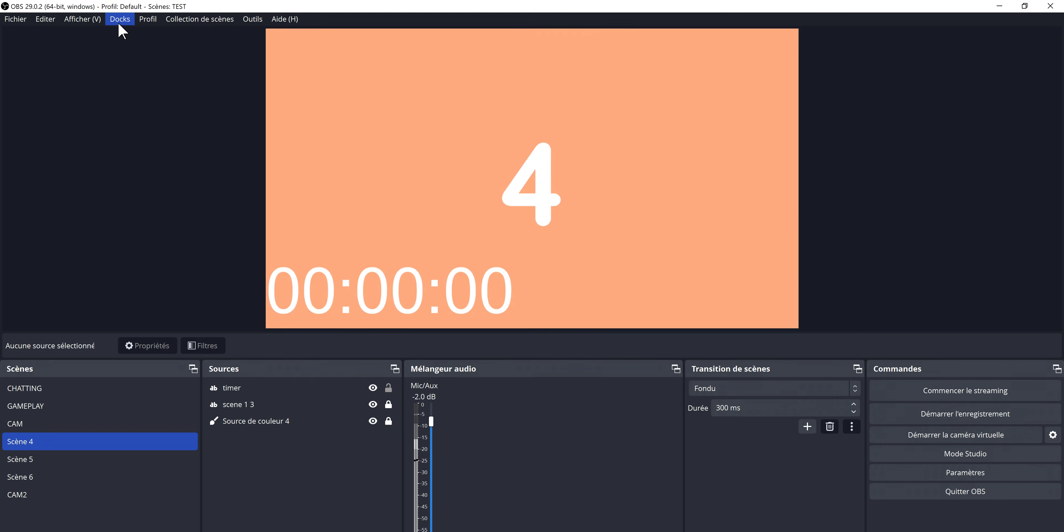
Switch to OBS, show the Countdown Timer dock and assign the timer text source to it.
{"action": "left_click", "coordinate": [120, 20]}
{"action": "left_click", "coordinate": [128, 194]}
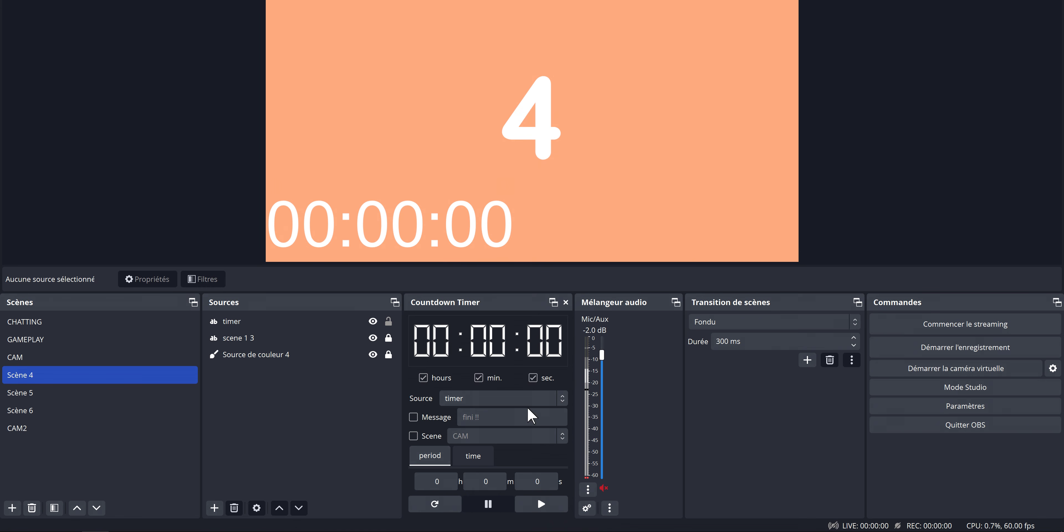
{"action": "left_click", "coordinate": [322, 321]}
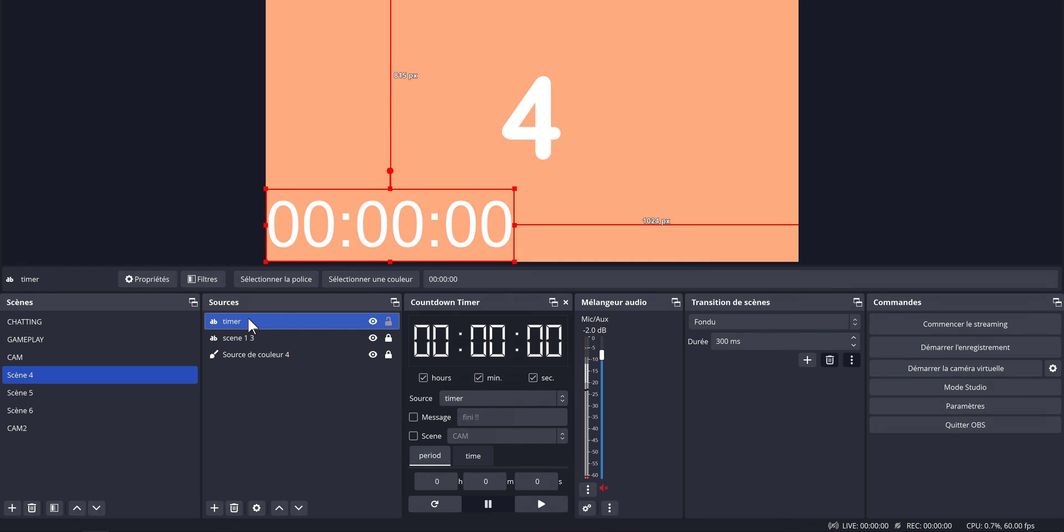
{"action": "left_click", "coordinate": [475, 399]}
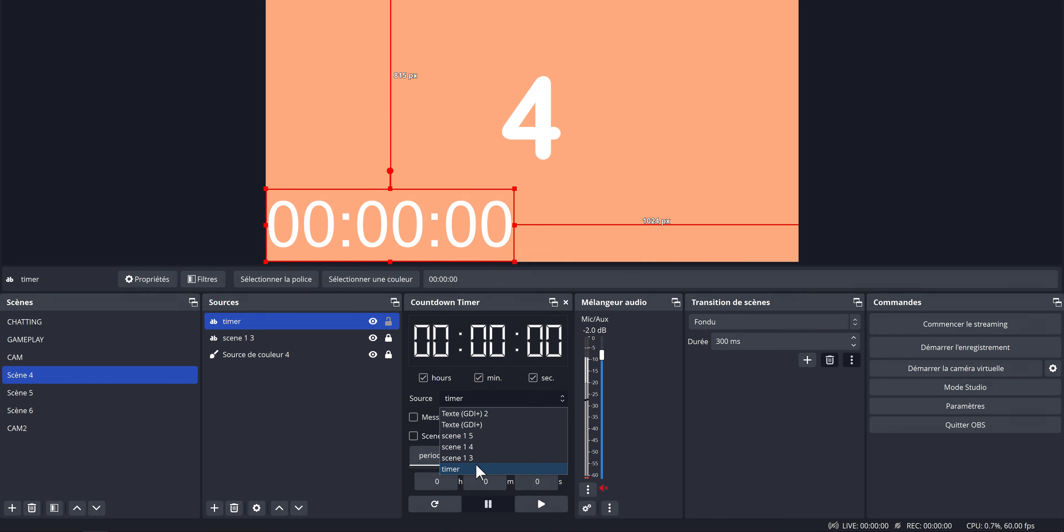
{"action": "left_click", "coordinate": [468, 471]}
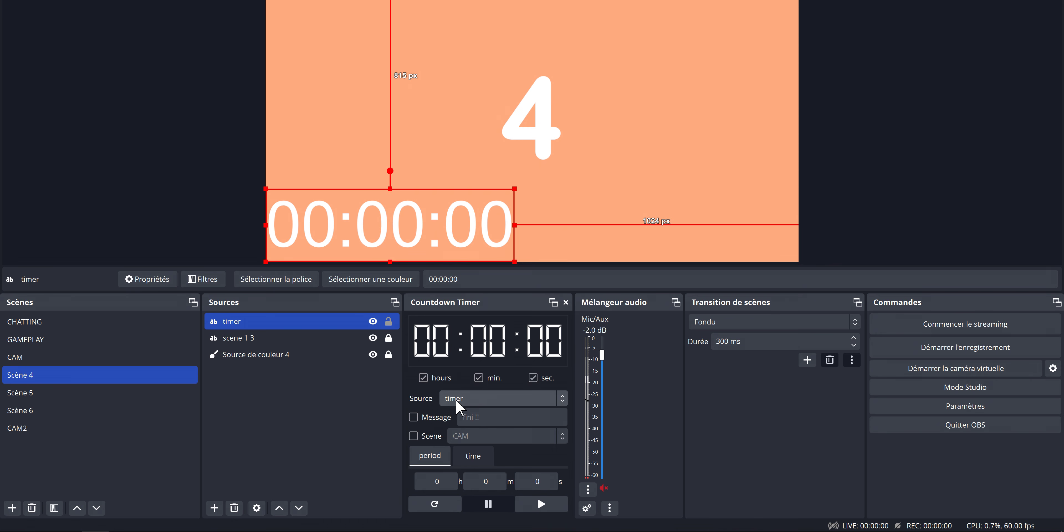
Keep hours, minutes and seconds enabled, and turn on the countdown's end message and its switch to the GAMEPLAY scene.
{"action": "left_click", "coordinate": [422, 379]}
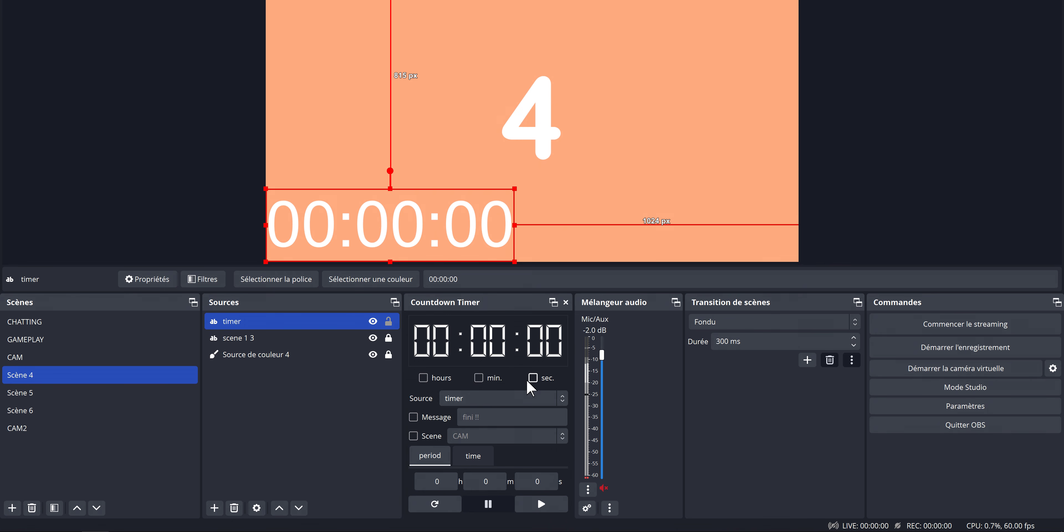
{"action": "left_click", "coordinate": [534, 378]}
{"action": "left_click", "coordinate": [432, 441]}
{"action": "left_click", "coordinate": [475, 437]}
{"action": "left_click", "coordinate": [475, 506]}
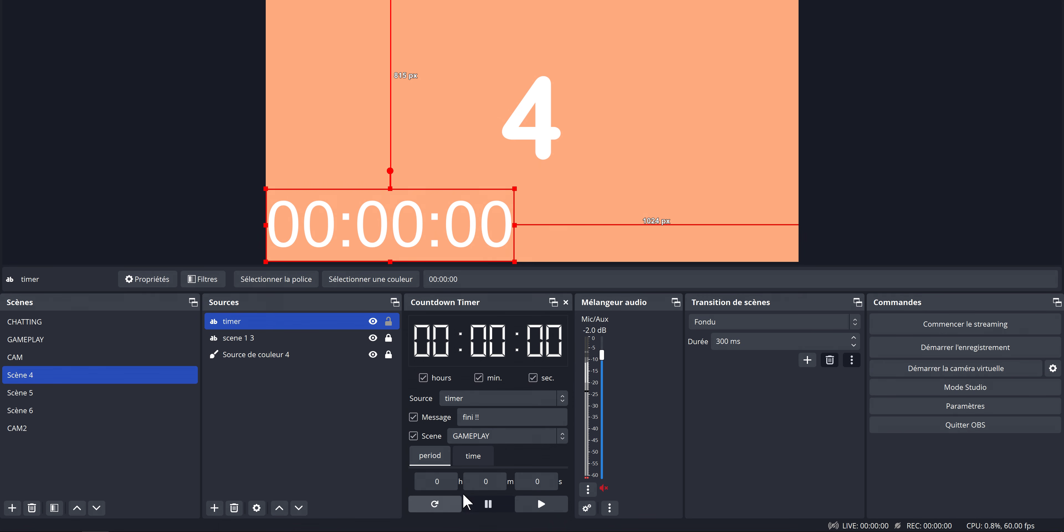
Set the countdown period to 5 minutes, reset the timer and start it.
{"action": "left_click", "coordinate": [484, 481]}
{"action": "left_click", "coordinate": [456, 511]}
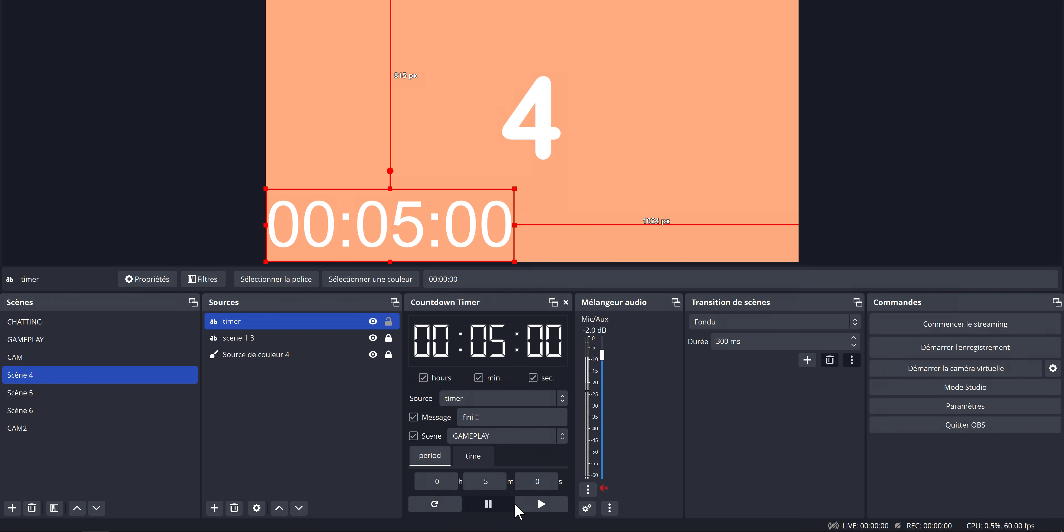
{"action": "left_click", "coordinate": [534, 510]}
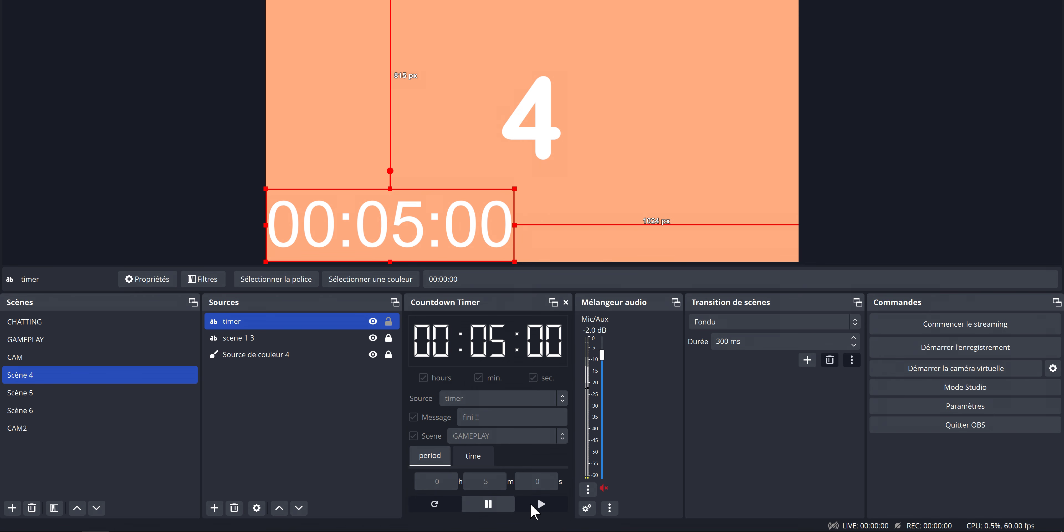
Pause the period countdown and start a time-based countdown targeting 23:00:00.
{"action": "left_click", "coordinate": [490, 512]}
{"action": "left_click", "coordinate": [473, 456]}
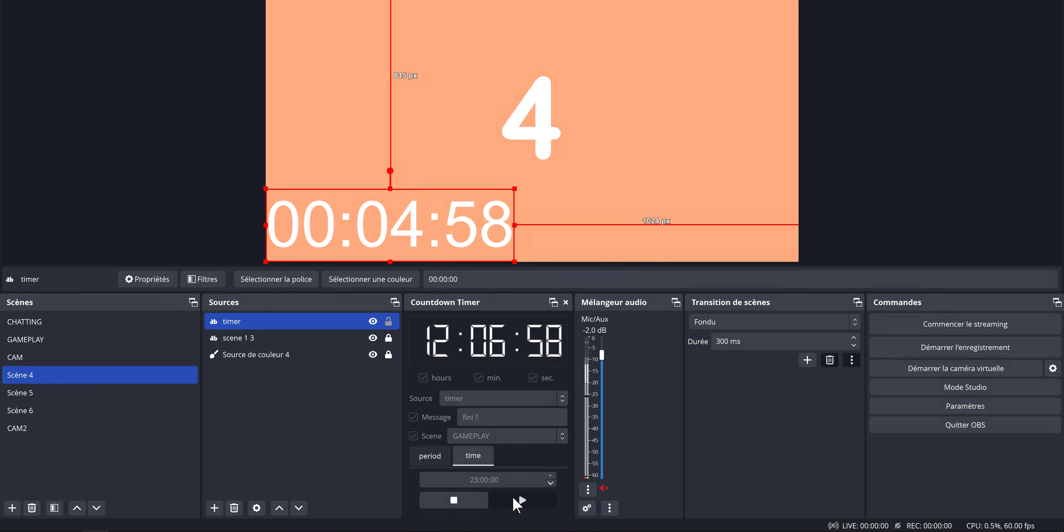
{"action": "left_click", "coordinate": [517, 500]}
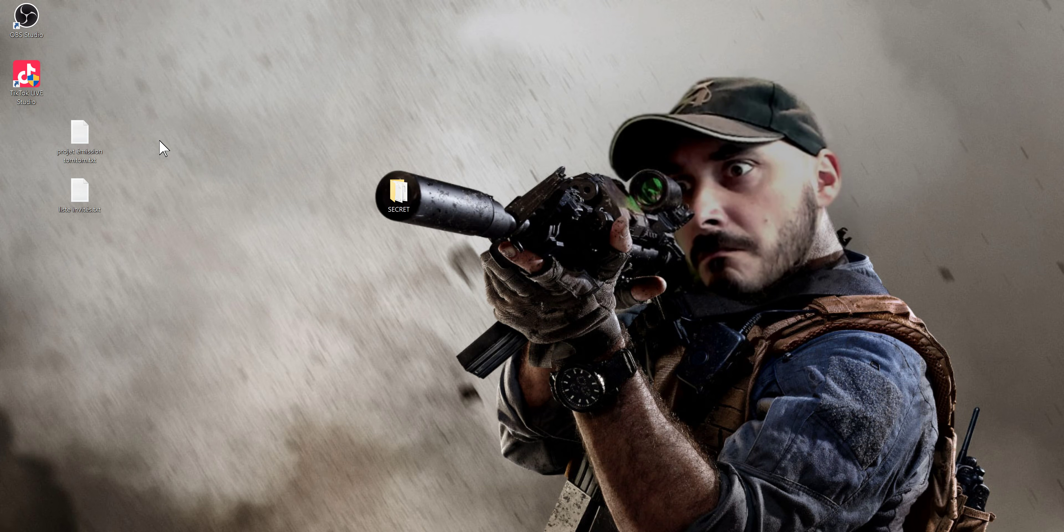
Toggle the visibility of the Windows desktop icons, and start streaming from the GAMEPLAY scene in OBS.
{"action": "right_click", "coordinate": [160, 142]}
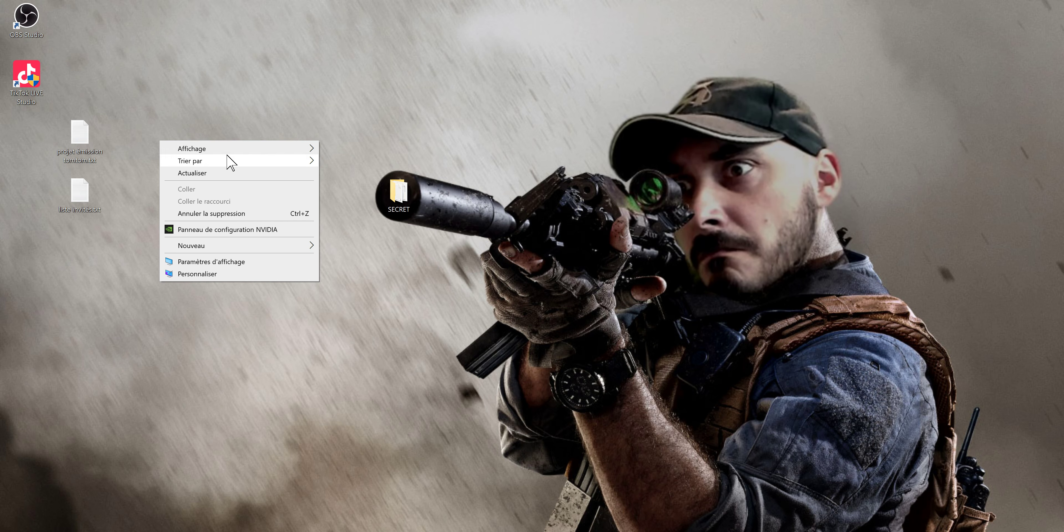
{"action": "mouse_move", "coordinate": [234, 149]}
{"action": "left_click", "coordinate": [365, 217]}
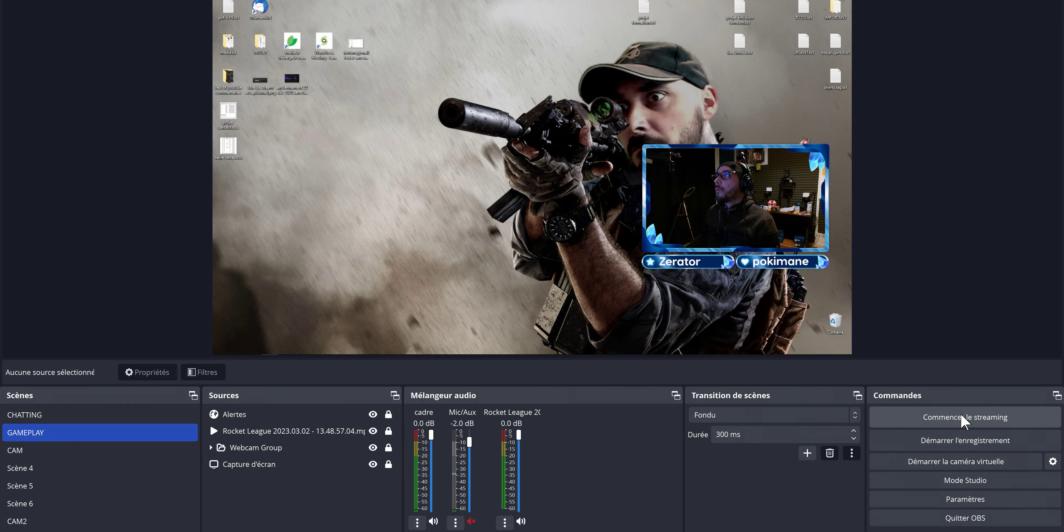
{"action": "left_click", "coordinate": [943, 415]}
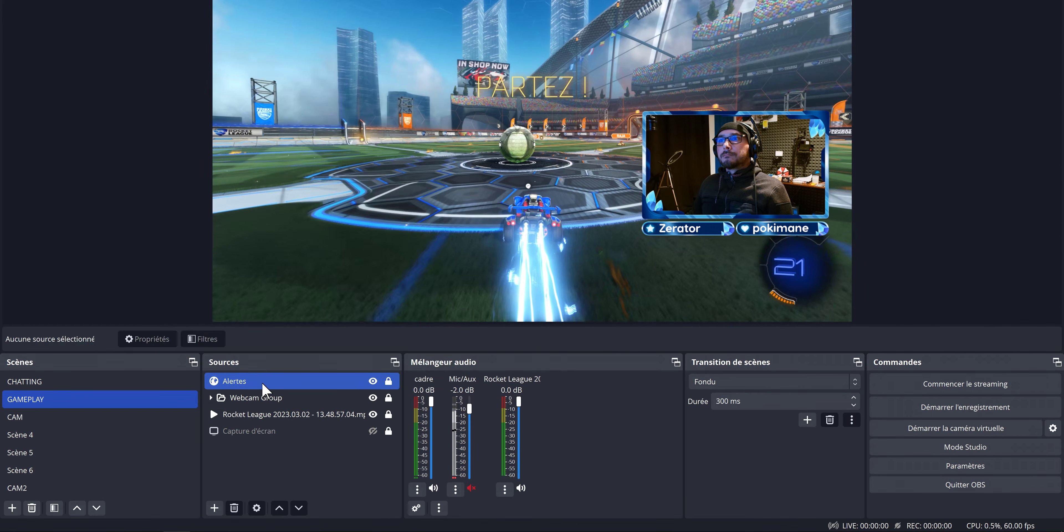
Add a Browser Auto-refresh effect filter to the Alertes source and close its filter settings.
{"action": "right_click", "coordinate": [264, 383]}
{"action": "left_click", "coordinate": [283, 365]}
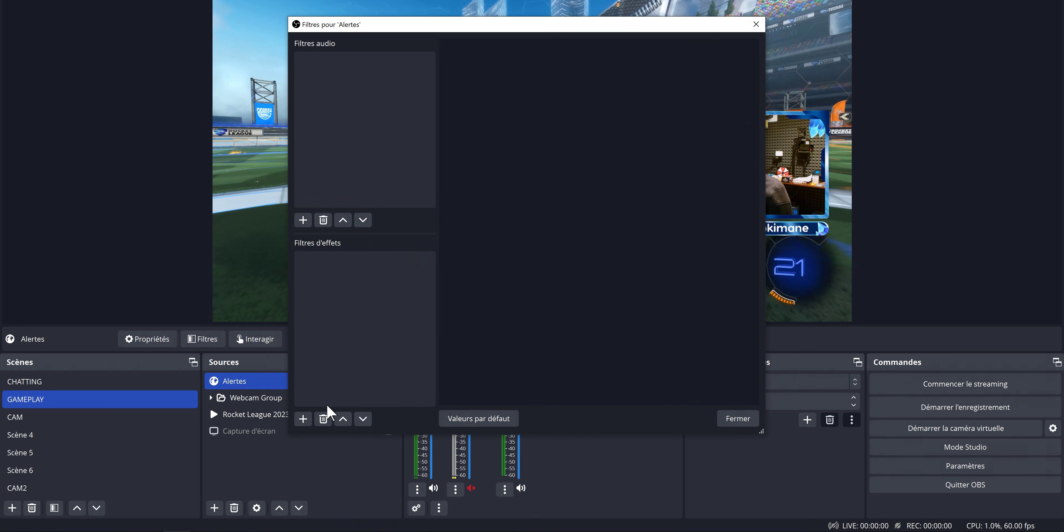
{"action": "left_click", "coordinate": [302, 420]}
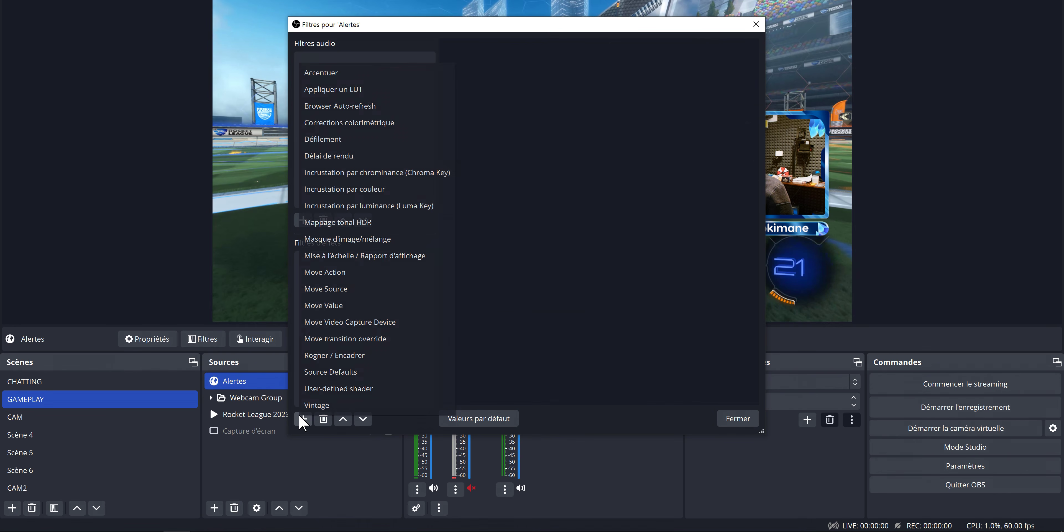
{"action": "left_click", "coordinate": [377, 109]}
{"action": "left_click", "coordinate": [497, 245]}
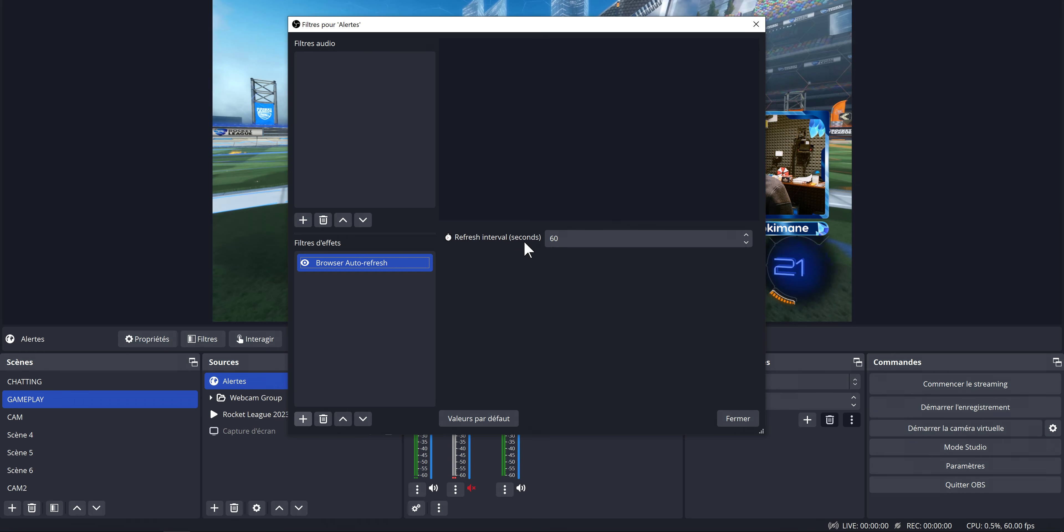
{"action": "left_click", "coordinate": [737, 418]}
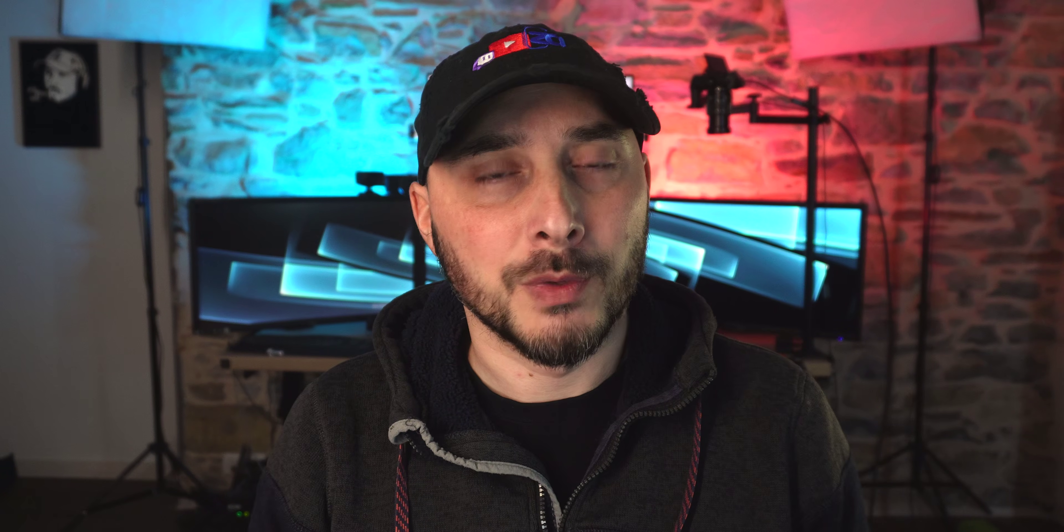
Examine the plugin page's FAQ entry about adding the filter to a source that is not a browser source.
{"action": "left_click_drag", "start_coordinate": [96, 284], "coordinate": [399, 284]}
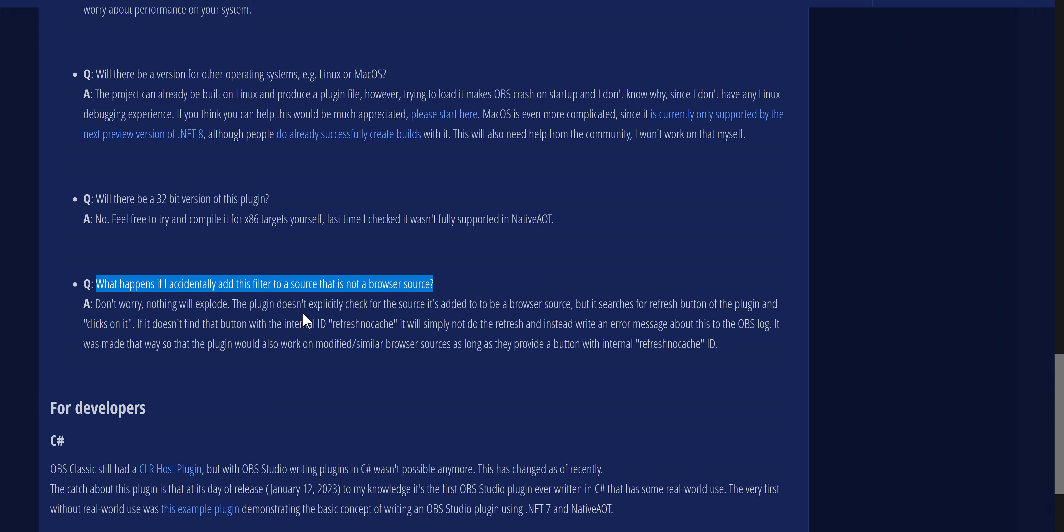
{"action": "left_click_drag", "start_coordinate": [161, 307], "coordinate": [216, 306]}
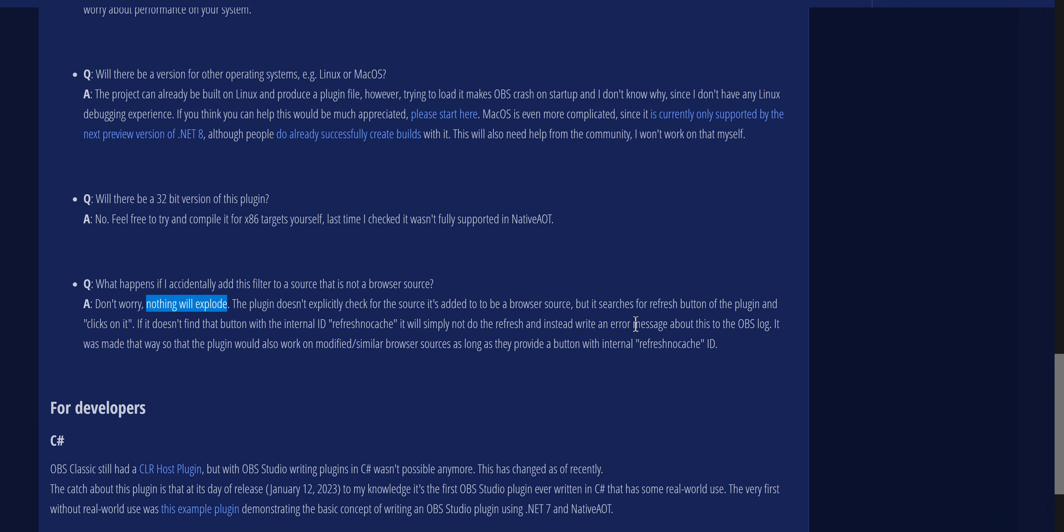
{"action": "left_click", "coordinate": [662, 309]}
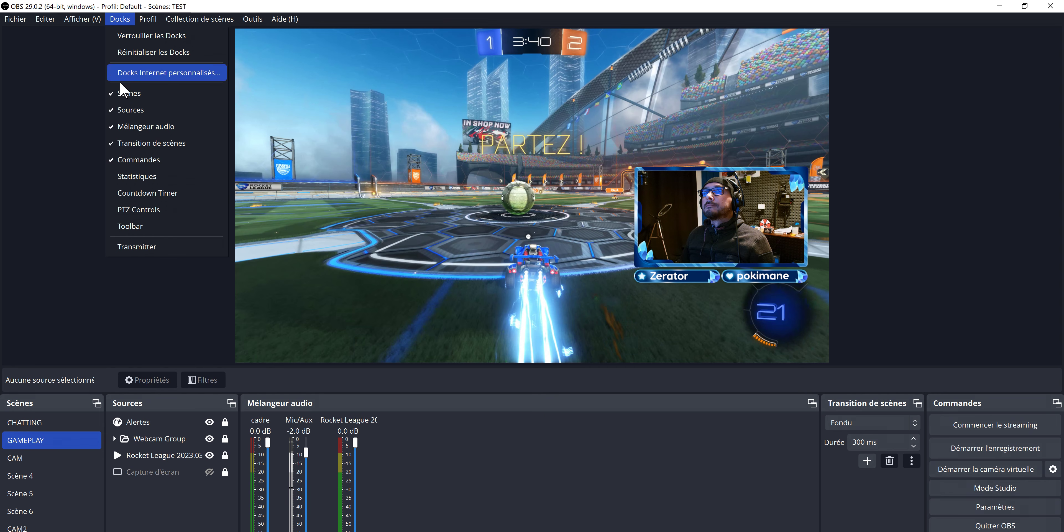
Show the Toolbar dock in OBS, attaching it above the preview and then above the audio mixer.
{"action": "left_click", "coordinate": [133, 226]}
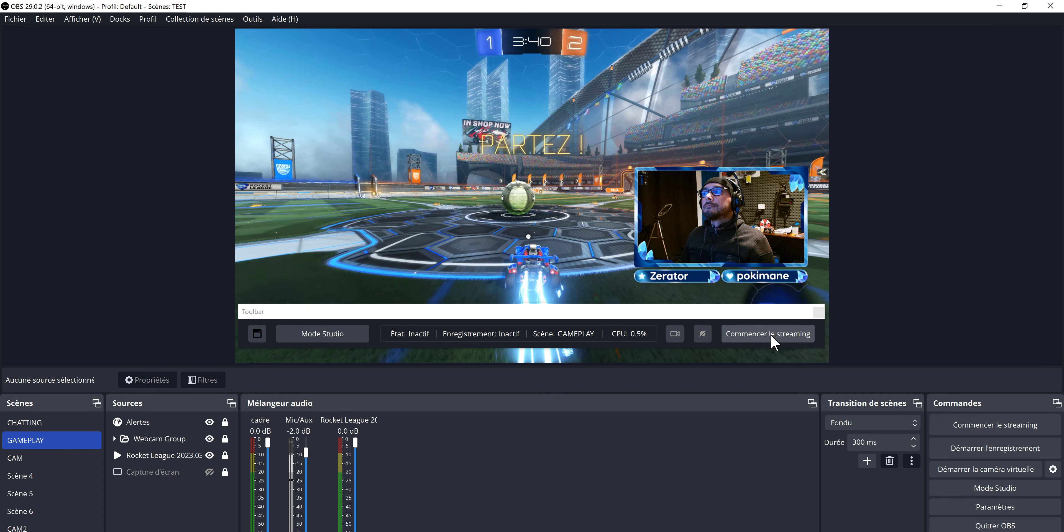
{"action": "left_click_drag", "start_coordinate": [426, 312], "coordinate": [393, 45]}
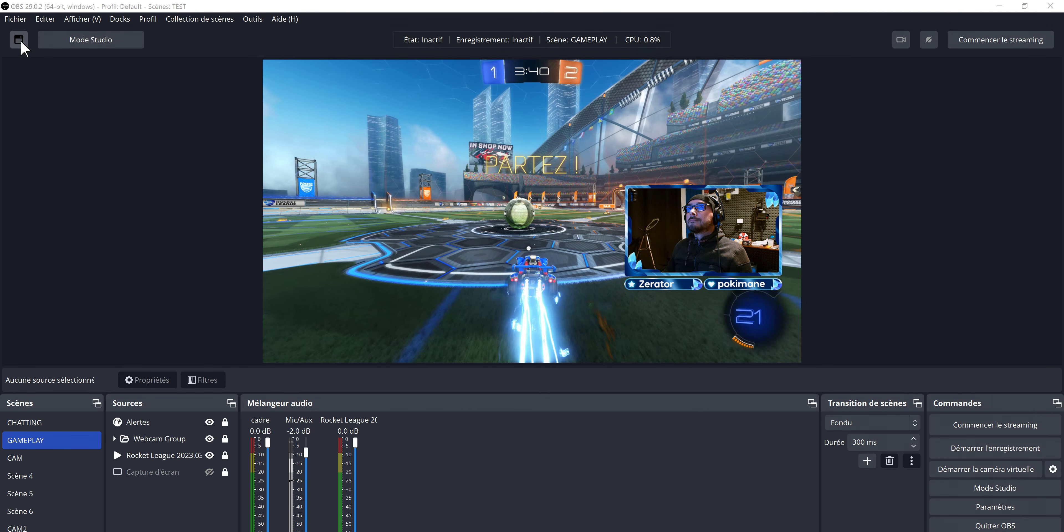
{"action": "double_click", "coordinate": [304, 57]}
{"action": "left_click_drag", "start_coordinate": [380, 321], "coordinate": [482, 413]}
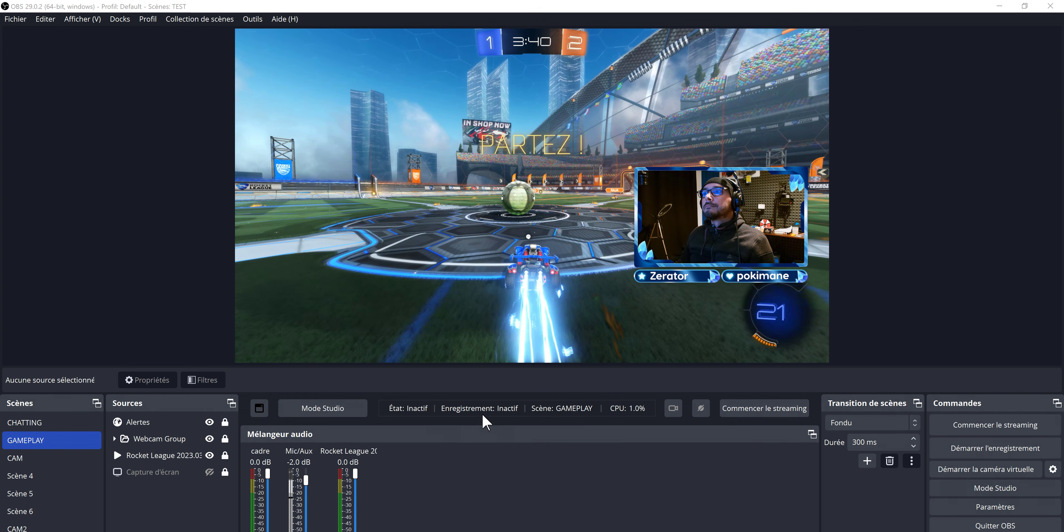
Undock the Toolbar into a floating window, minimize the OBS main window and move the Toolbar lower on the desktop.
{"action": "double_click", "coordinate": [259, 414]}
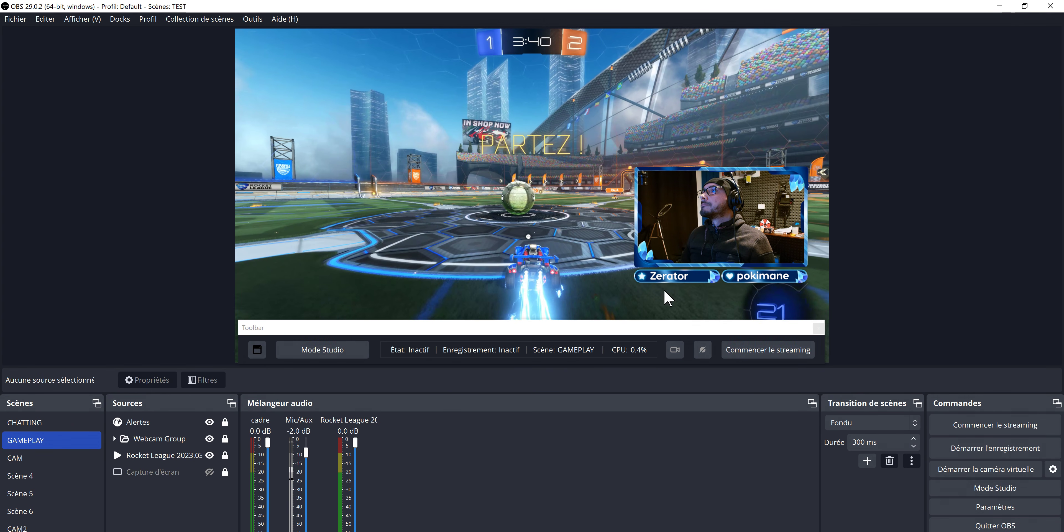
{"action": "left_click", "coordinate": [998, 6]}
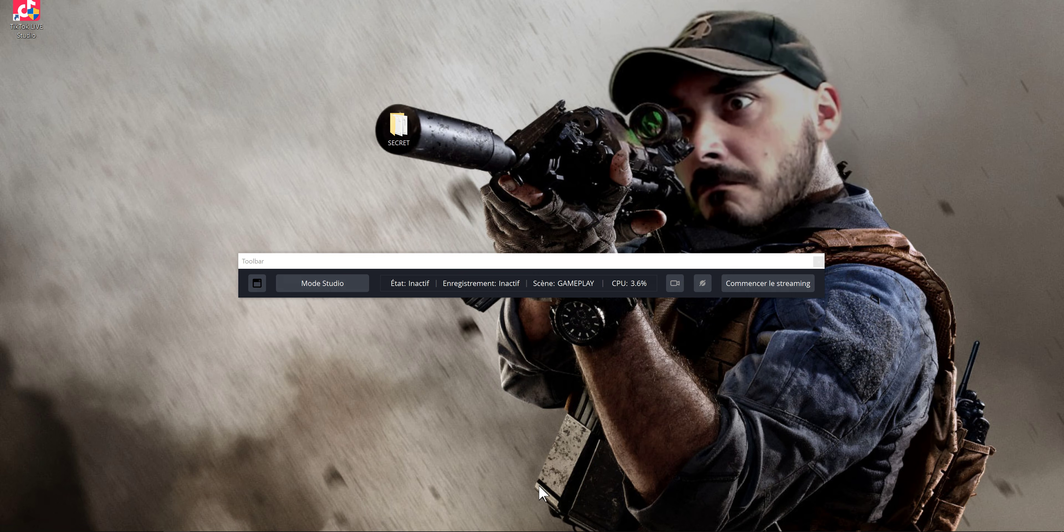
{"action": "left_click_drag", "start_coordinate": [465, 265], "coordinate": [459, 452]}
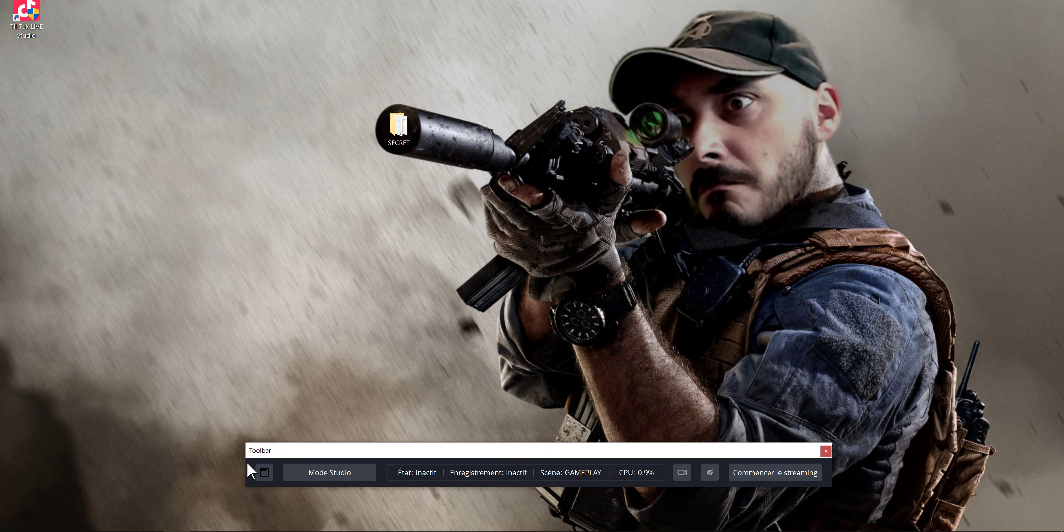
Widen the floating Toolbar by extending its left edge, then minimize the OBS main window.
{"action": "left_click_drag", "start_coordinate": [245, 469], "coordinate": [115, 469]}
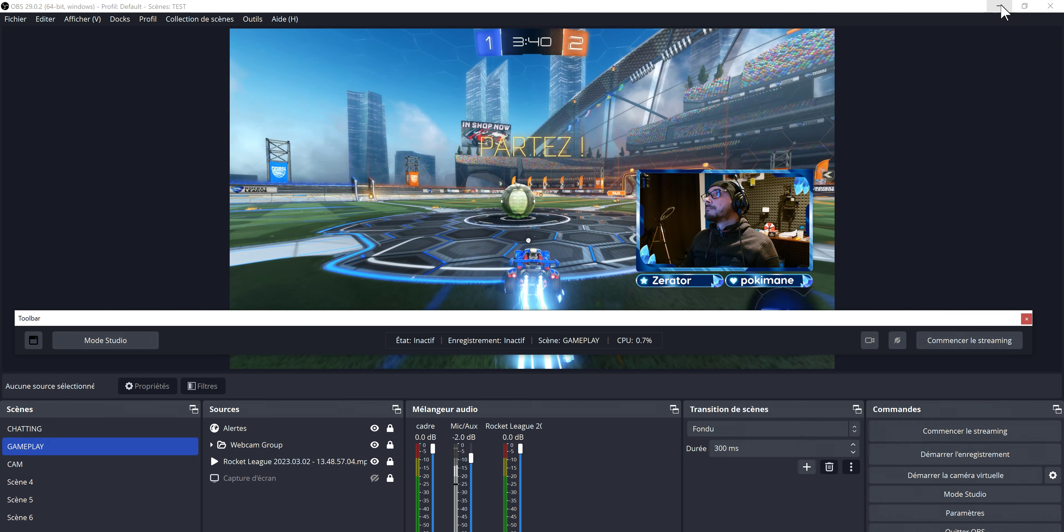
{"action": "left_click", "coordinate": [999, 7]}
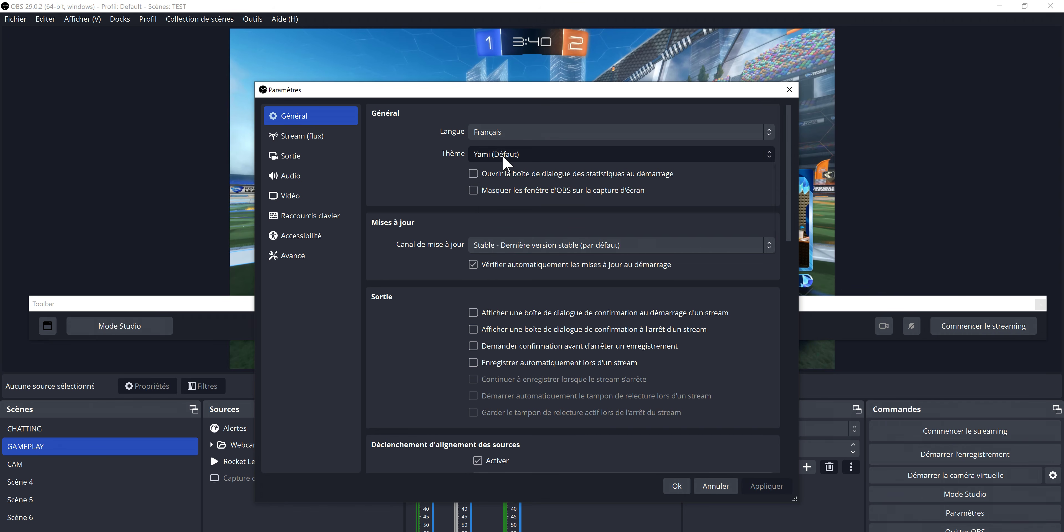
Change the OBS interface theme to ZEvent and confirm the settings.
{"action": "left_click", "coordinate": [636, 157]}
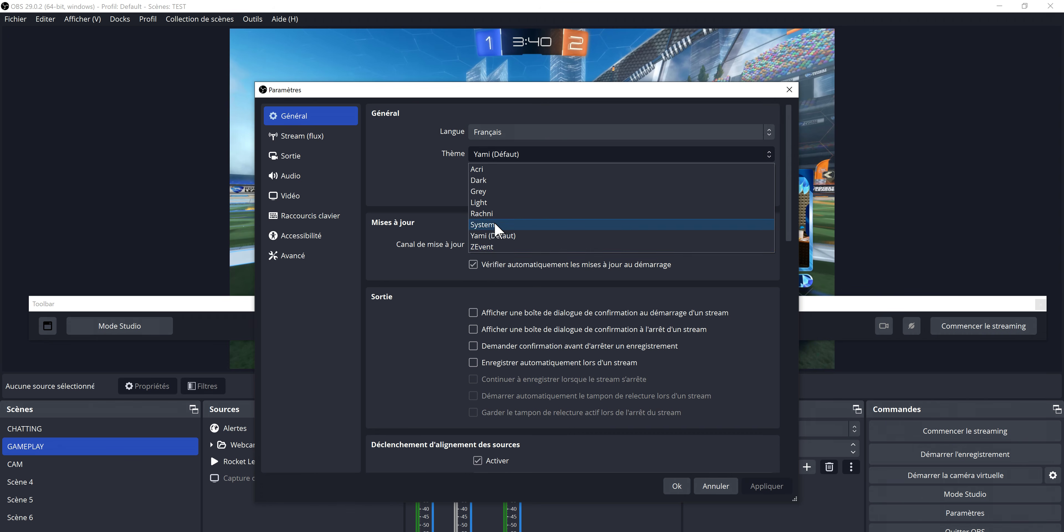
{"action": "left_click", "coordinate": [494, 246]}
{"action": "key", "text": "Down"}
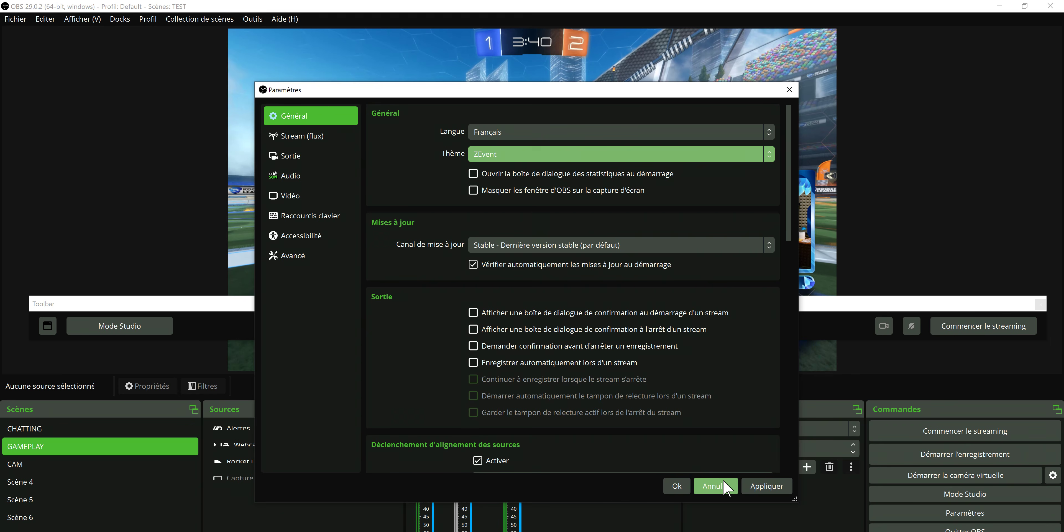
{"action": "left_click", "coordinate": [679, 489]}
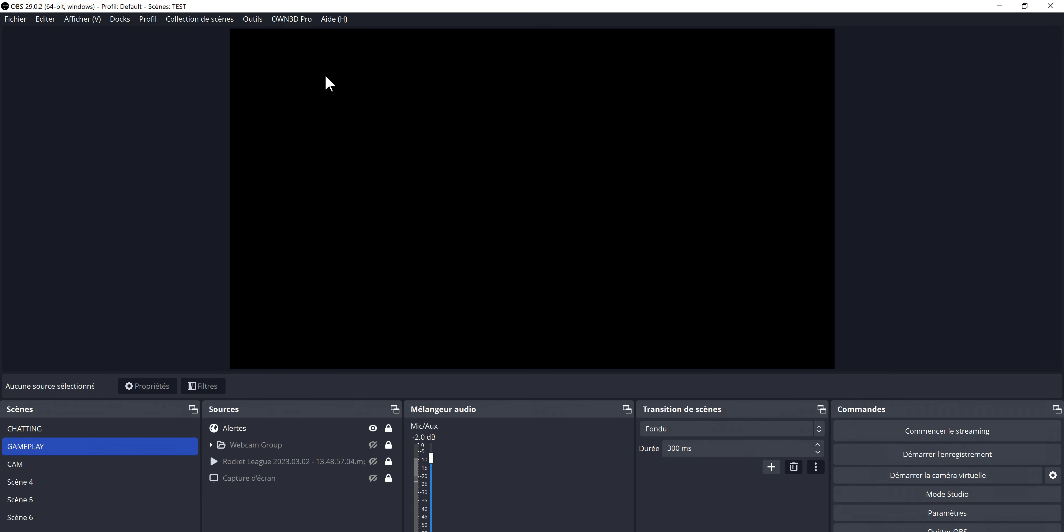
Open the OWN3D Pro Overlay & Alerts Store and search all overlays for "zero".
{"action": "left_click", "coordinate": [291, 23]}
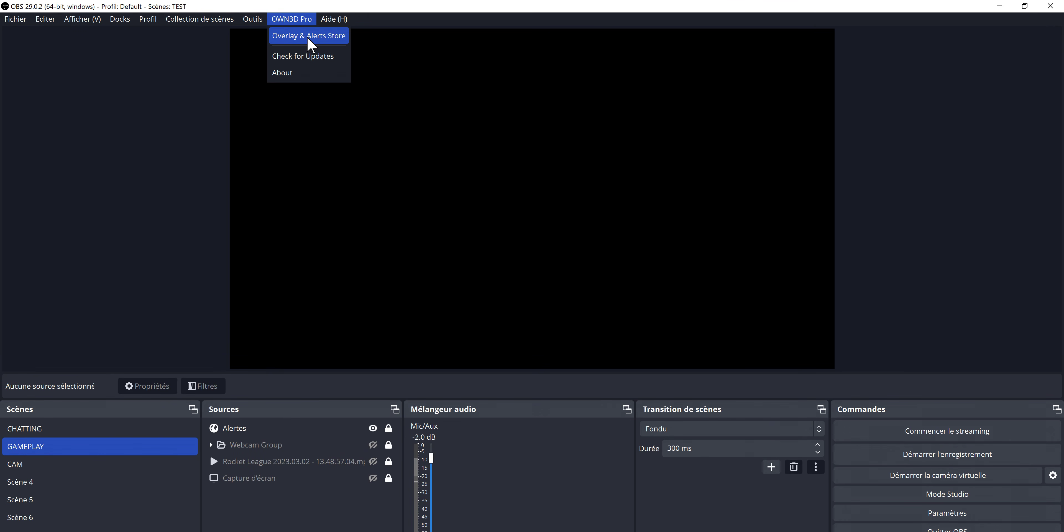
{"action": "left_click", "coordinate": [317, 39]}
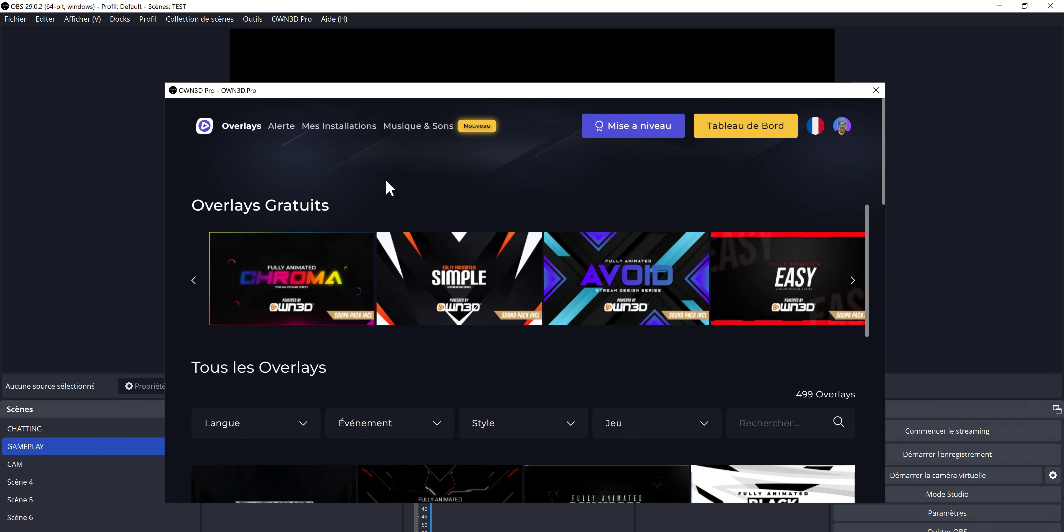
{"action": "scroll", "coordinate": [658, 259], "scroll_direction": "down", "scroll_amount": 4}
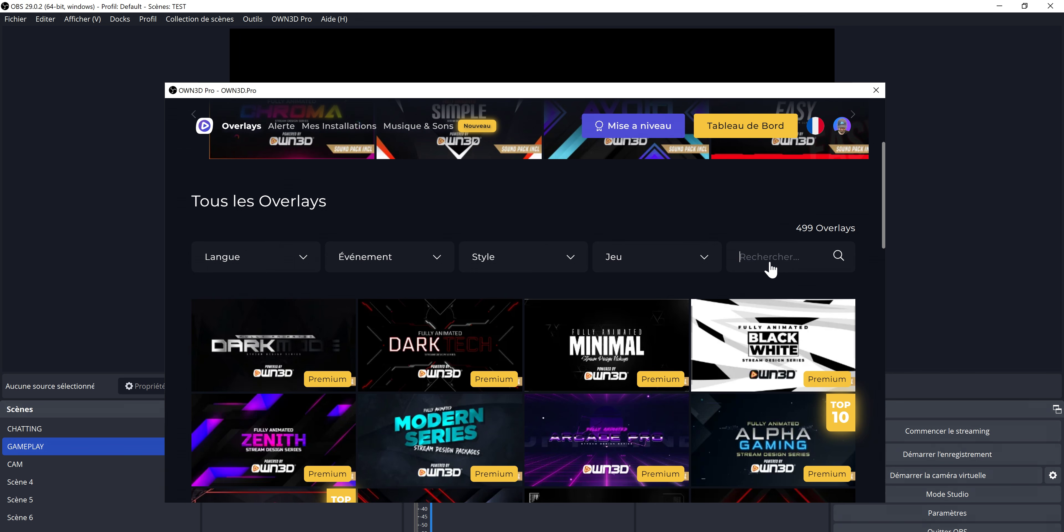
{"action": "key", "text": "Return"}
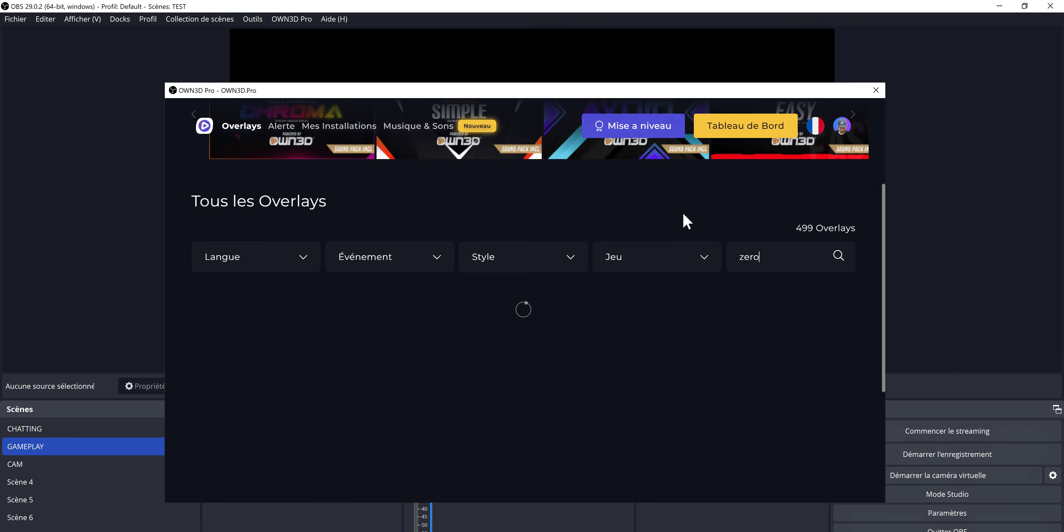
{"action": "mouse_move", "coordinate": [292, 332]}
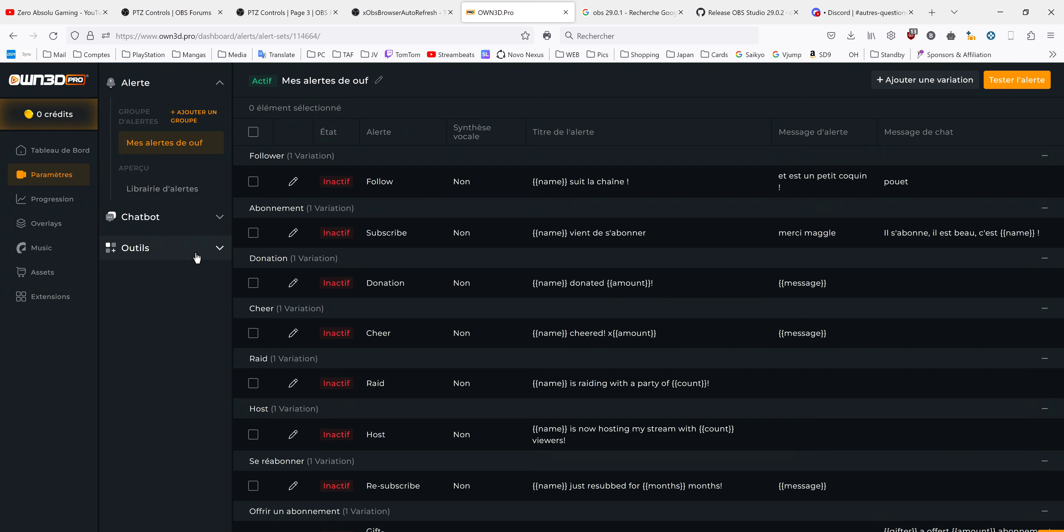
Show the Outils options on the OWN3D Pro web dashboard and open its Music section.
{"action": "left_click", "coordinate": [197, 258]}
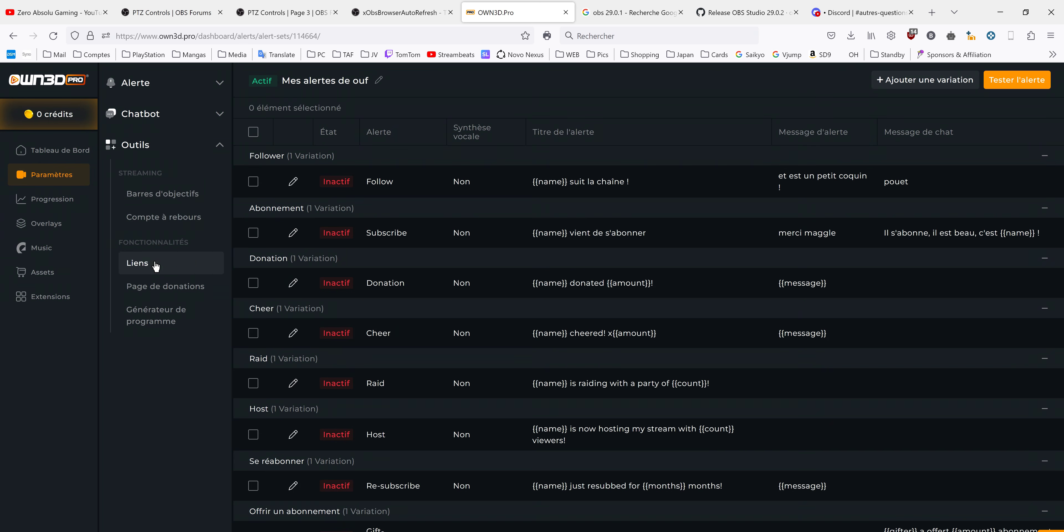
{"action": "left_click", "coordinate": [38, 250]}
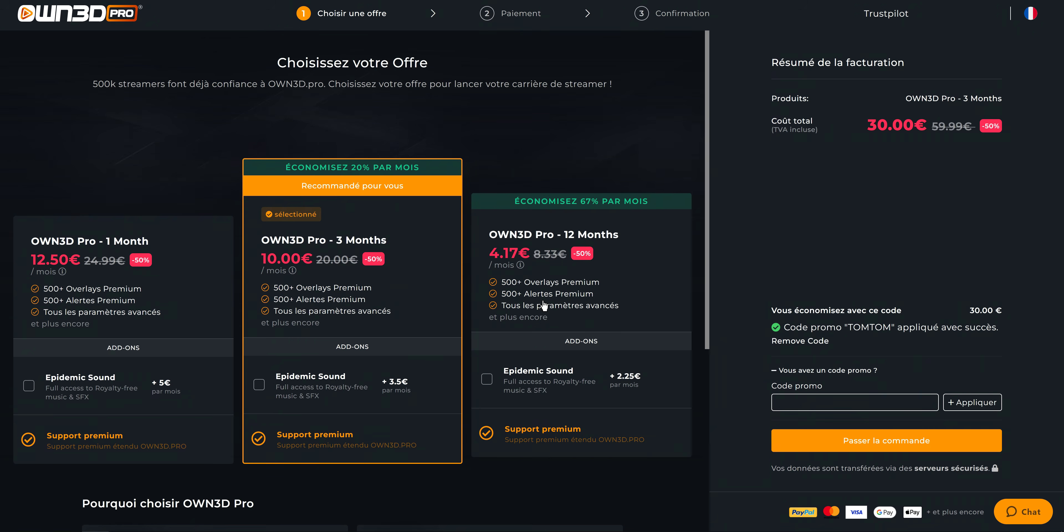
Choose the OWN3D Pro - 12 Months offer and highlight its total cost in the billing summary.
{"action": "left_click", "coordinate": [510, 352]}
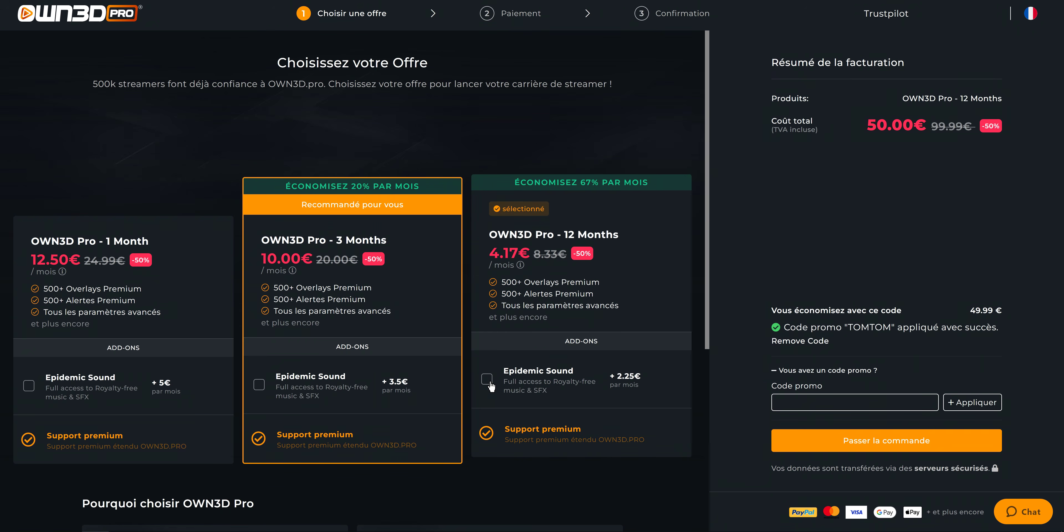
{"action": "left_click_drag", "start_coordinate": [976, 123], "coordinate": [883, 146]}
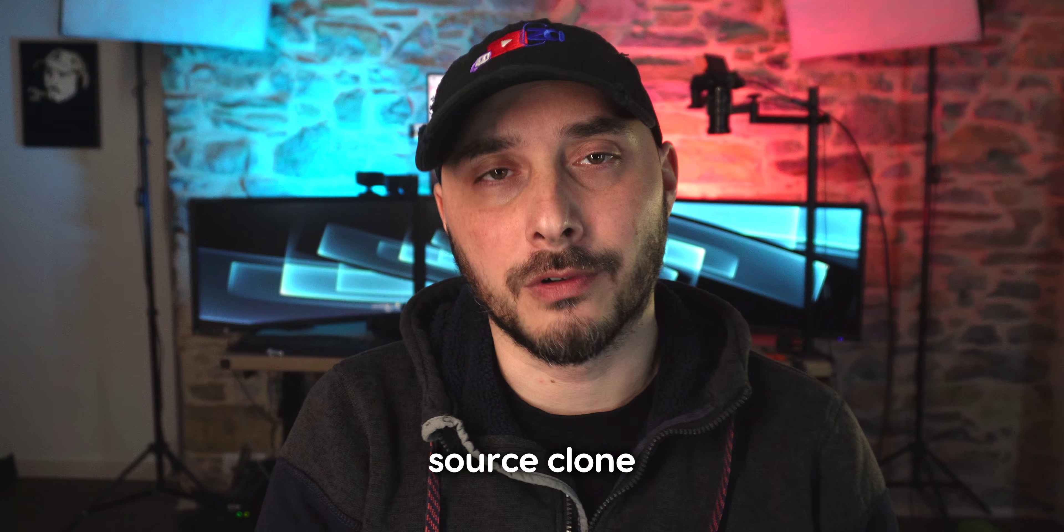
Examine the StreamFX releases page on GitHub, highlighting the early-access note, and find the stable 0.11.1 release and its assets.
{"action": "left_click_drag", "start_coordinate": [284, 349], "coordinate": [353, 349]}
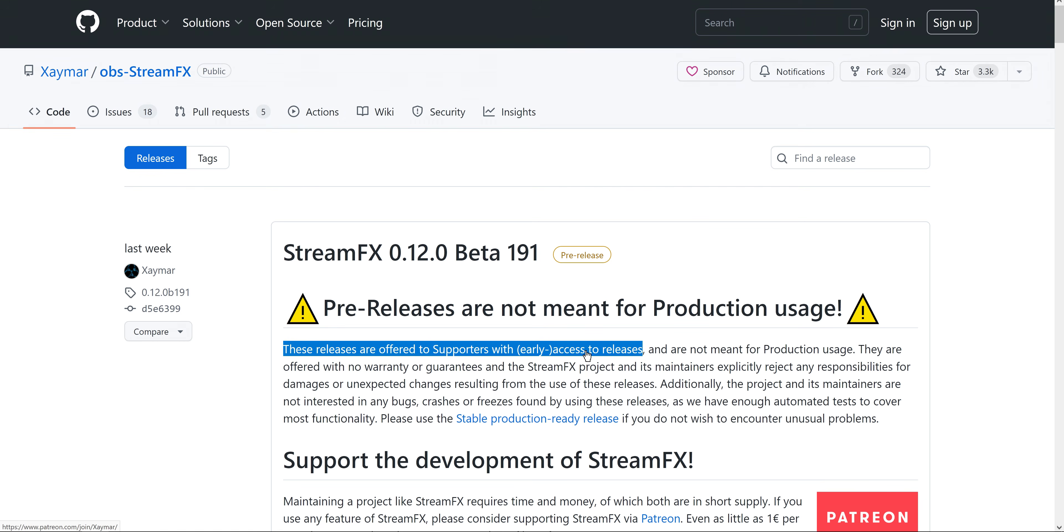
{"action": "left_click", "coordinate": [599, 364]}
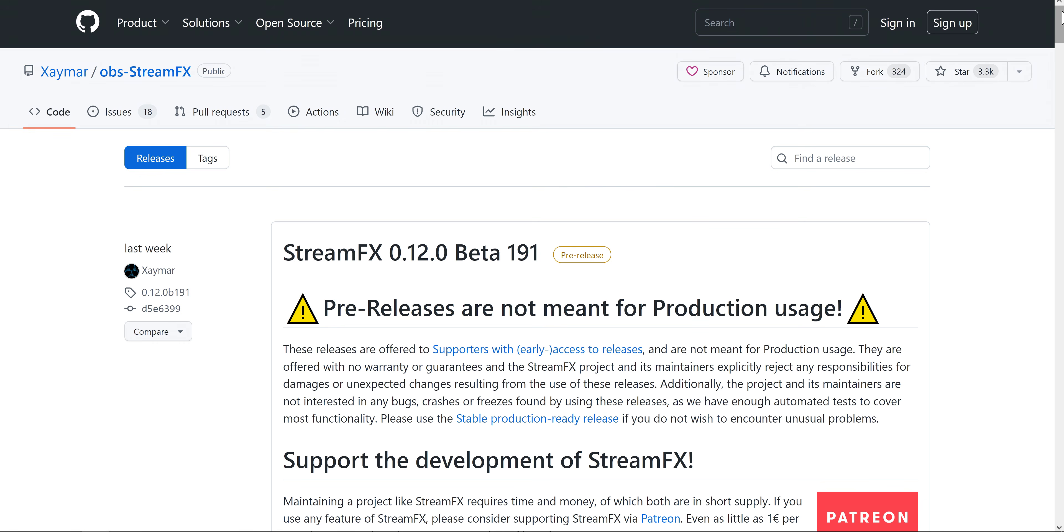
{"action": "left_click_drag", "start_coordinate": [1060, 17], "coordinate": [1060, 40]}
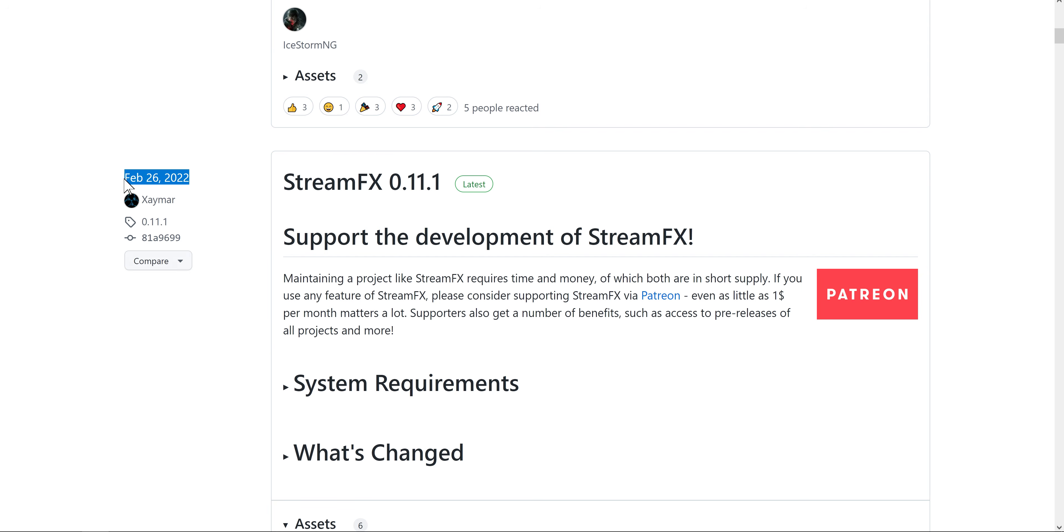
{"action": "scroll", "coordinate": [256, 240], "scroll_direction": "down", "scroll_amount": 4}
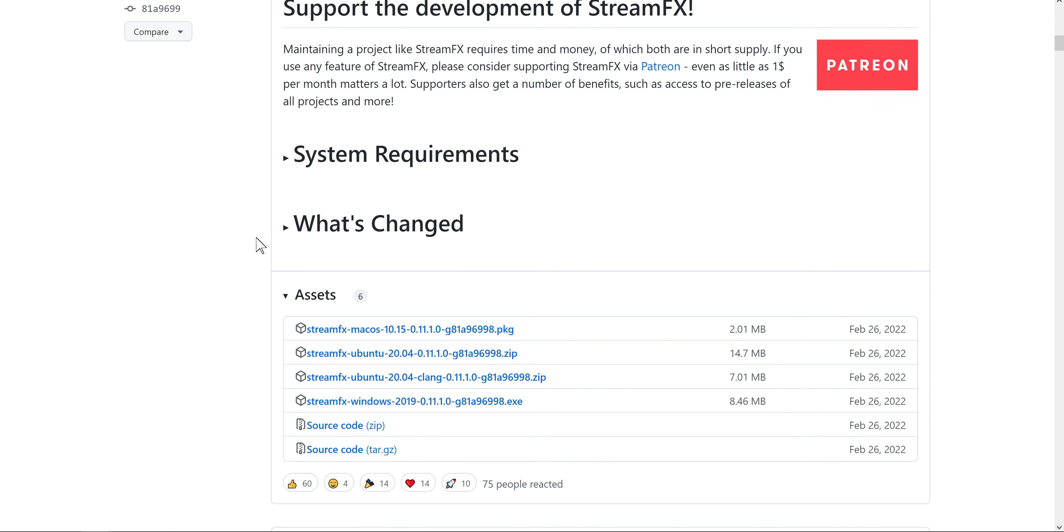
Expand the System Requirements of StreamFX 0.11.1 and read through the requirements table.
{"action": "left_click", "coordinate": [290, 161]}
{"action": "scroll", "coordinate": [262, 254], "scroll_direction": "down", "scroll_amount": 6}
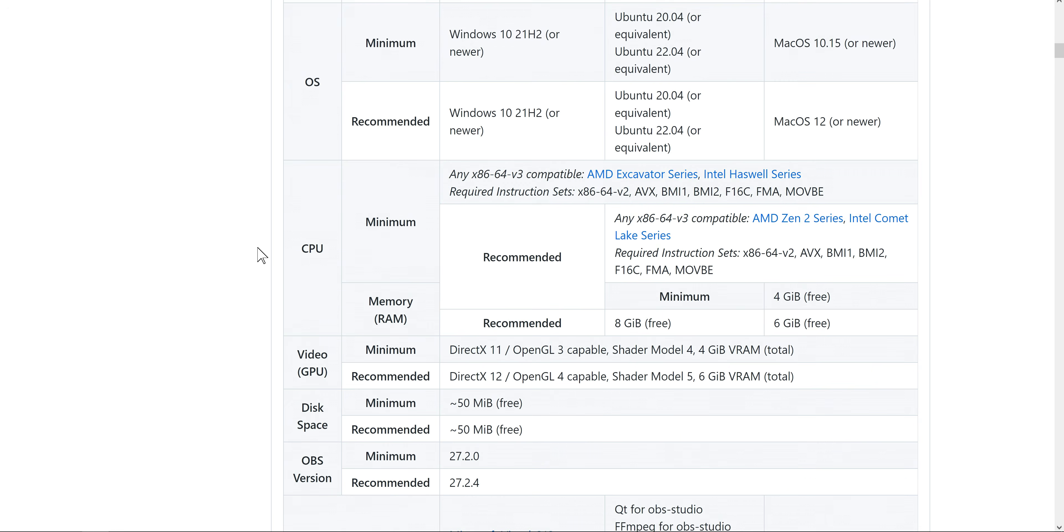
{"action": "scroll", "coordinate": [262, 255], "scroll_direction": "down", "scroll_amount": 5}
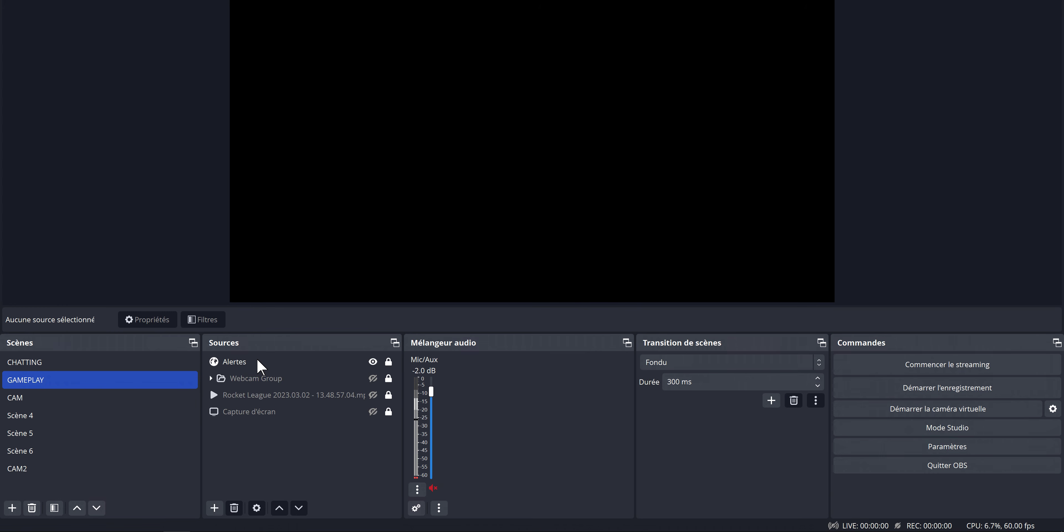
Add a Source Clone source to the GAMEPLAY scene, keeping the default name, and set it to clone the webcam.
{"action": "left_click", "coordinate": [214, 506]}
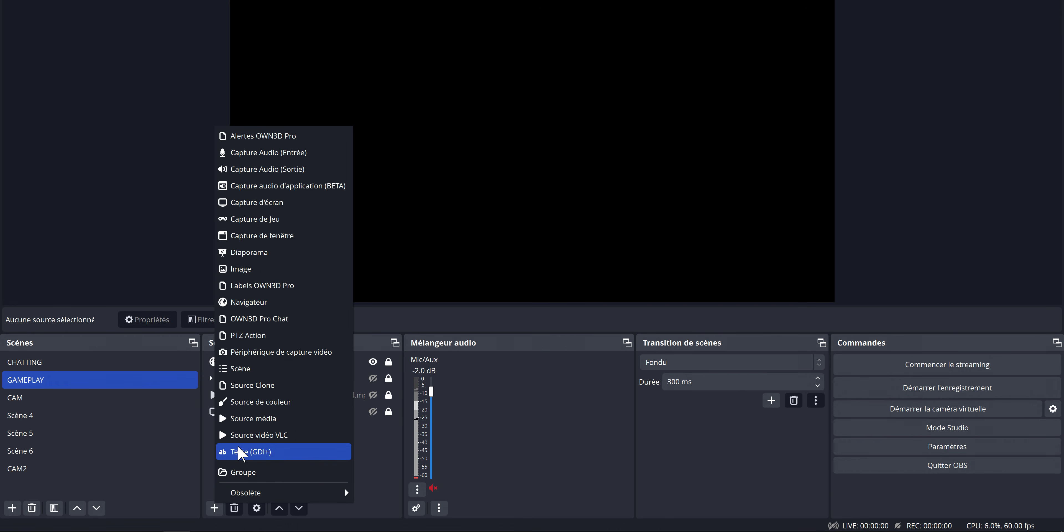
{"action": "left_click", "coordinate": [259, 389]}
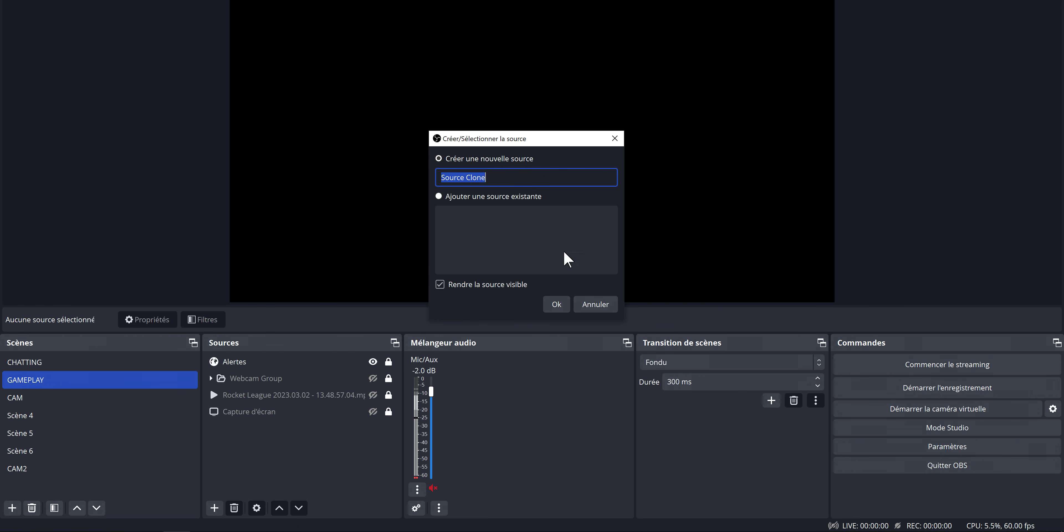
{"action": "left_click", "coordinate": [556, 304]}
{"action": "left_click", "coordinate": [765, 241]}
{"action": "scroll", "coordinate": [691, 221], "scroll_direction": "down", "scroll_amount": 2}
{"action": "left_click", "coordinate": [677, 221]}
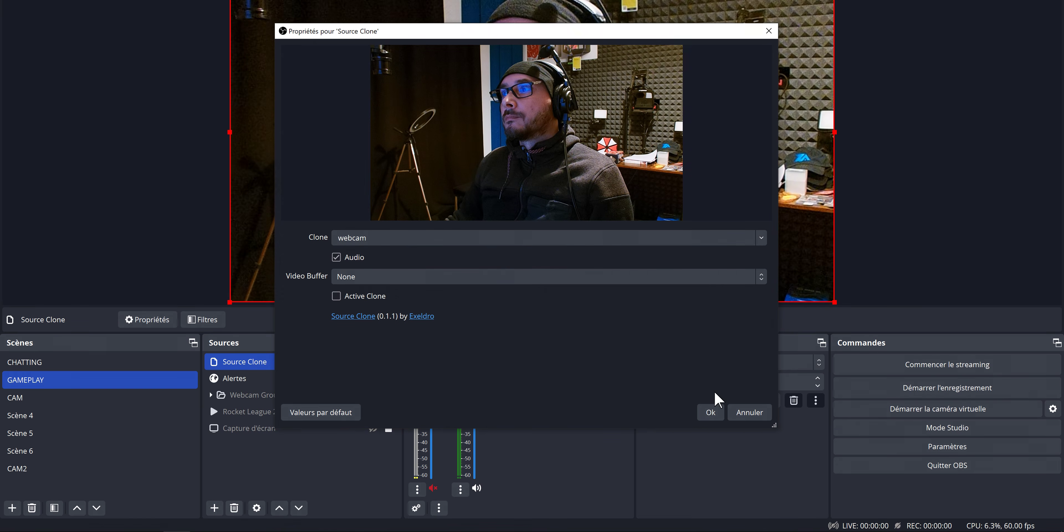
{"action": "left_click", "coordinate": [711, 412]}
Add a Corrections colorimétrique effect filter to the Source Clone source, raise its contrast strongly and close the filters.
{"action": "right_click", "coordinate": [274, 369]}
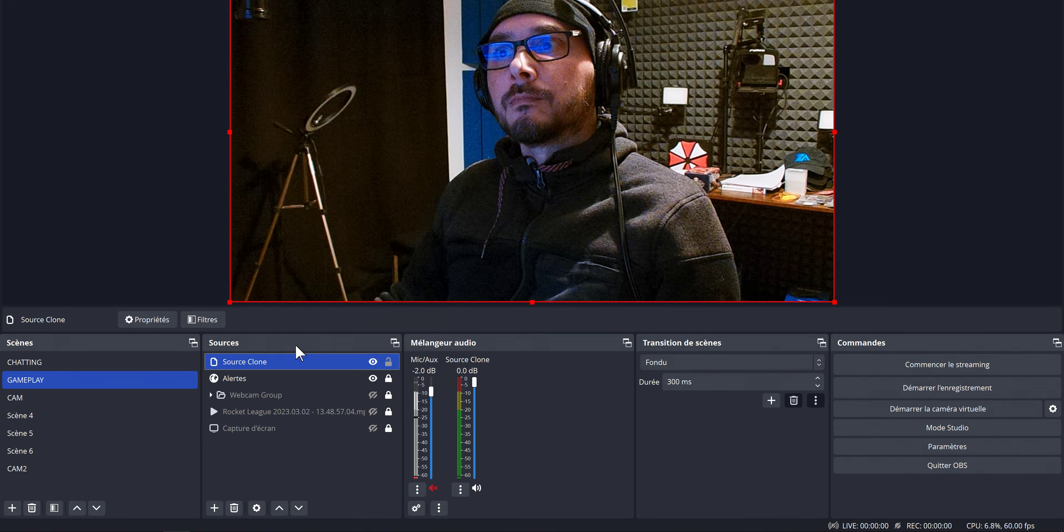
{"action": "left_click", "coordinate": [332, 351]}
{"action": "left_click", "coordinate": [303, 419]}
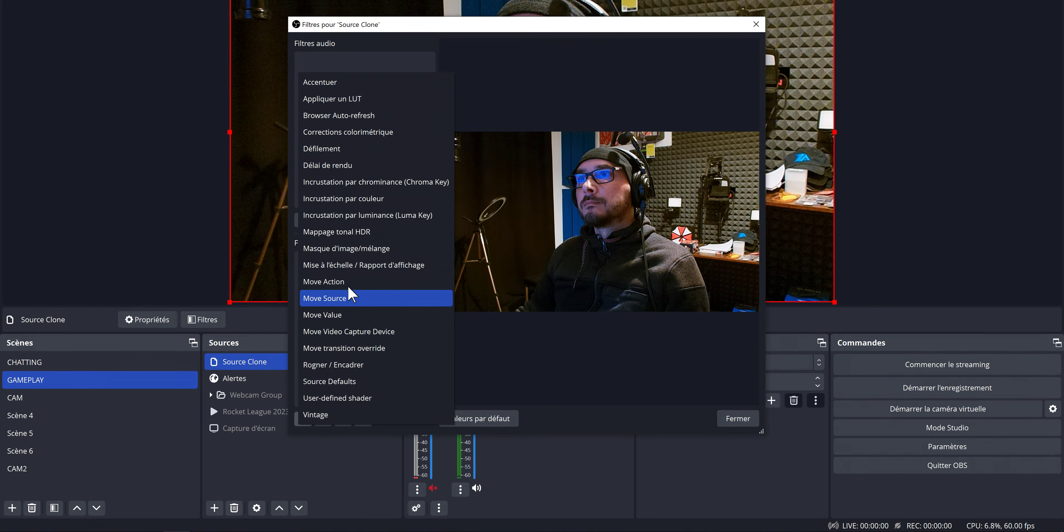
{"action": "left_click", "coordinate": [351, 135]}
{"action": "left_click", "coordinate": [497, 244]}
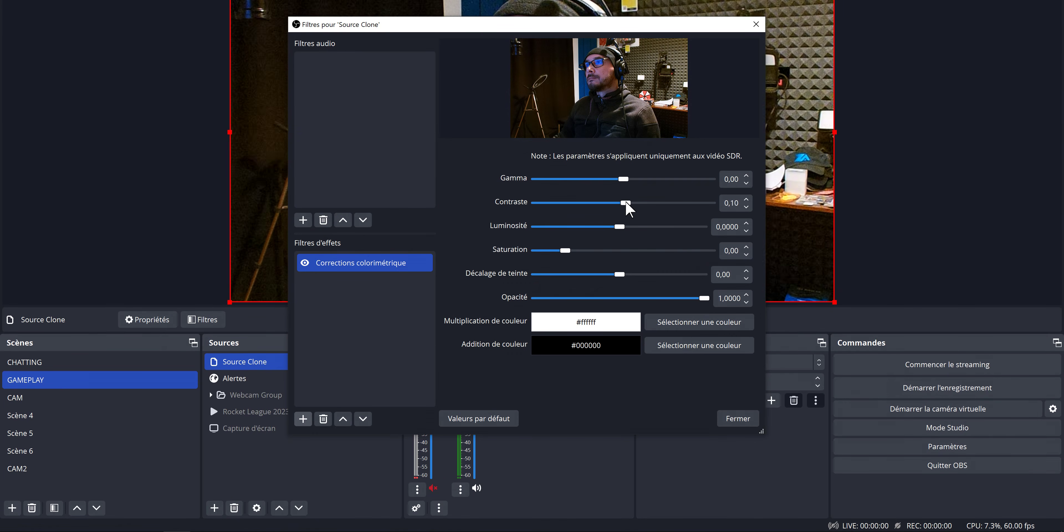
{"action": "left_click_drag", "start_coordinate": [623, 203], "coordinate": [701, 205]}
{"action": "left_click", "coordinate": [736, 419]}
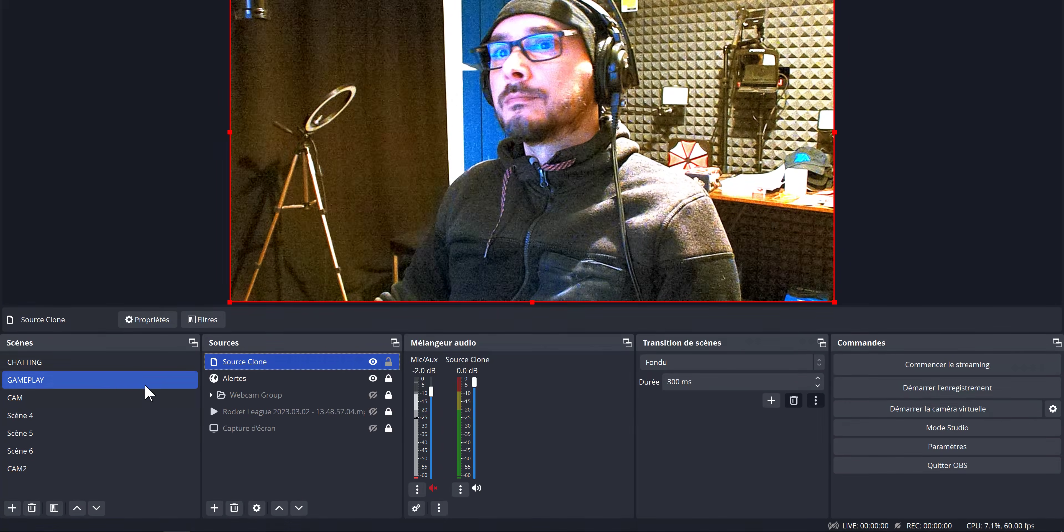
Alternate between the CAM and GAMEPLAY scenes to compare the original webcam with the filtered clone.
{"action": "left_click", "coordinate": [105, 399]}
{"action": "left_click", "coordinate": [103, 381]}
{"action": "left_click", "coordinate": [103, 397]}
{"action": "left_click", "coordinate": [112, 382]}
{"action": "left_click", "coordinate": [114, 395]}
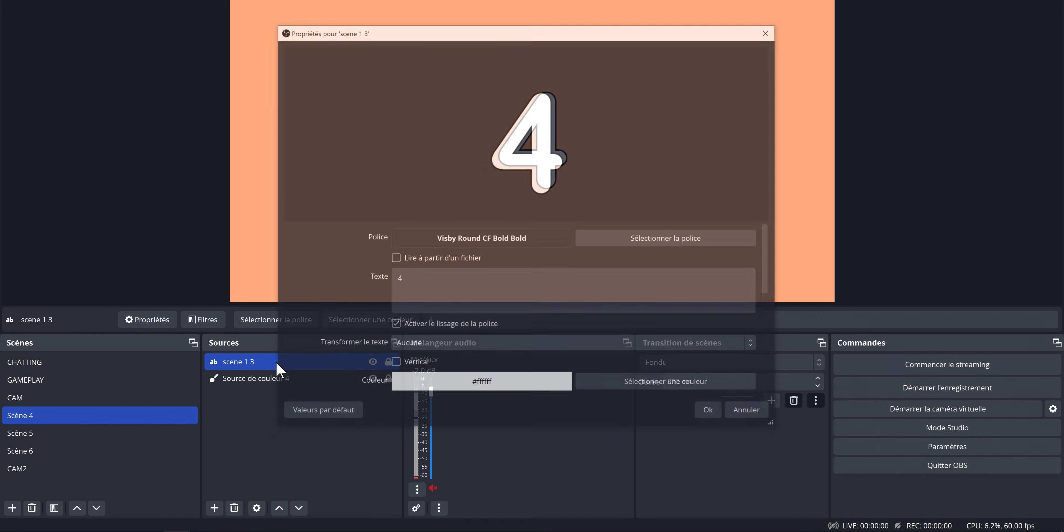
Accept Visby Round CF Bold, style Bold, size 512, as the font of the "scene 1 3" text source and confirm its properties.
{"action": "left_click", "coordinate": [644, 240]}
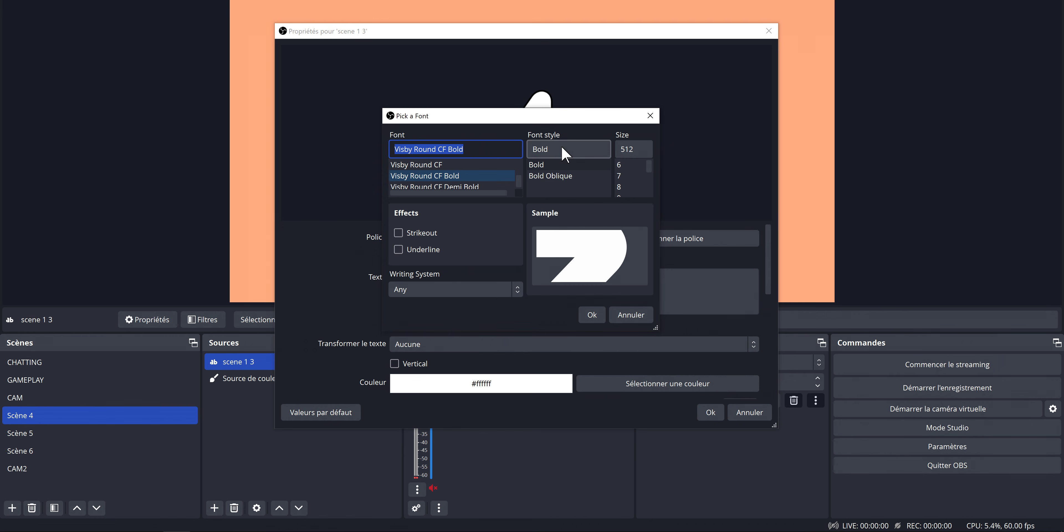
{"action": "left_click", "coordinate": [591, 316]}
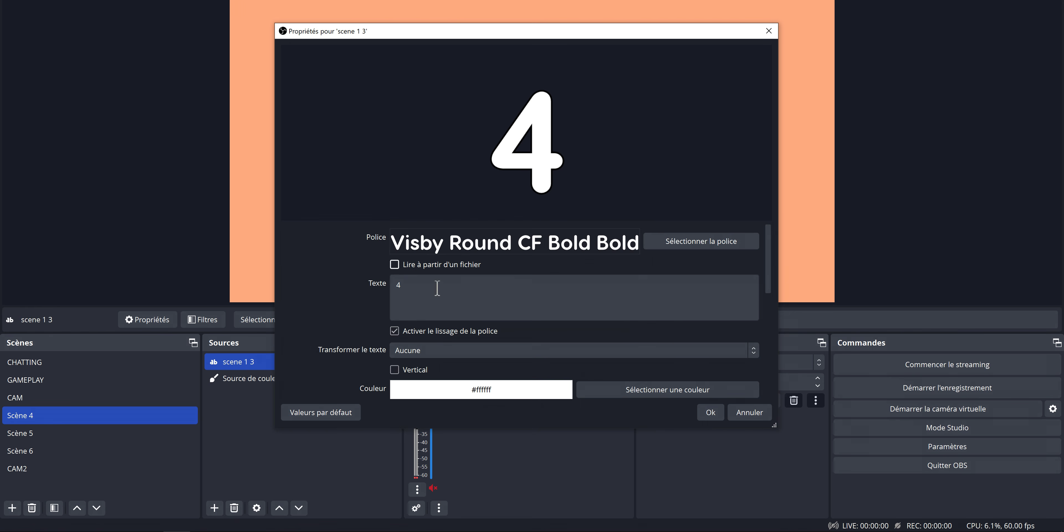
{"action": "left_click", "coordinate": [711, 412]}
Add a Source Defaults effect filter to the "scene 1 3" text source with its default name and options, and close the filters.
{"action": "right_click", "coordinate": [264, 366]}
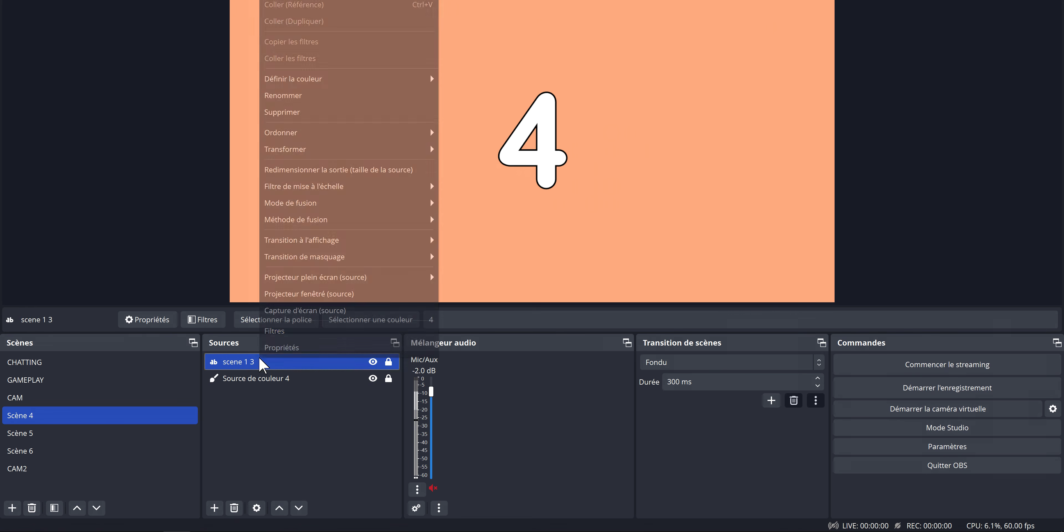
{"action": "left_click", "coordinate": [285, 326]}
{"action": "left_click", "coordinate": [304, 418]}
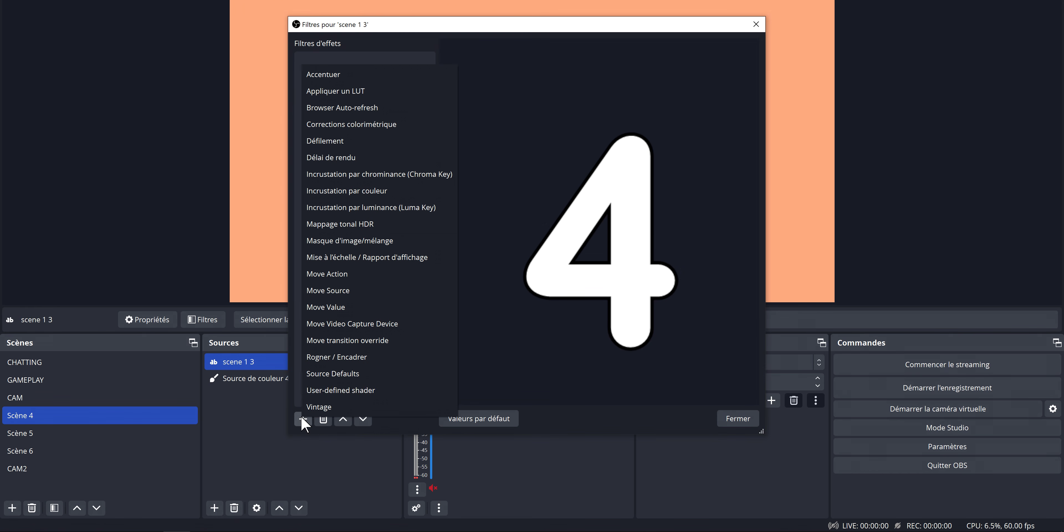
{"action": "left_click", "coordinate": [368, 373]}
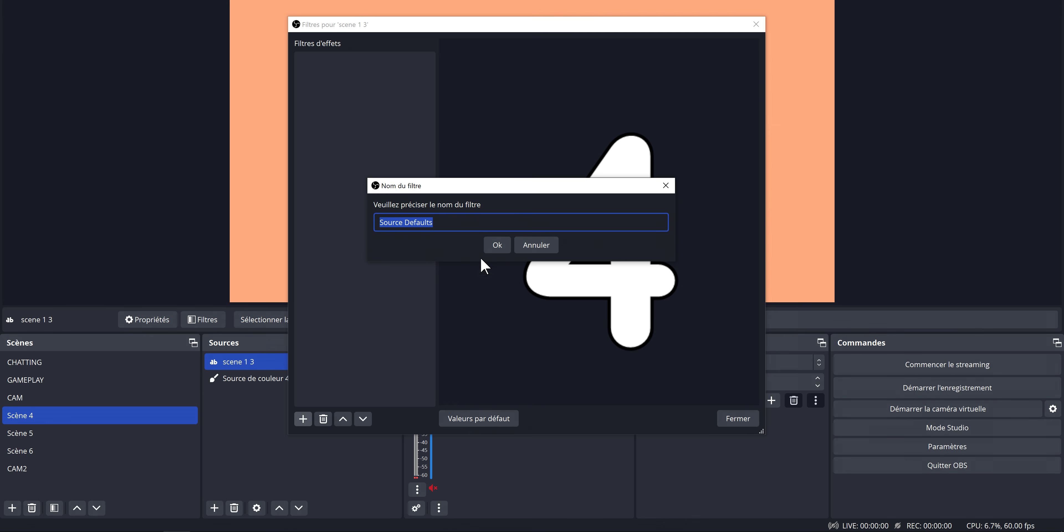
{"action": "left_click", "coordinate": [499, 245]}
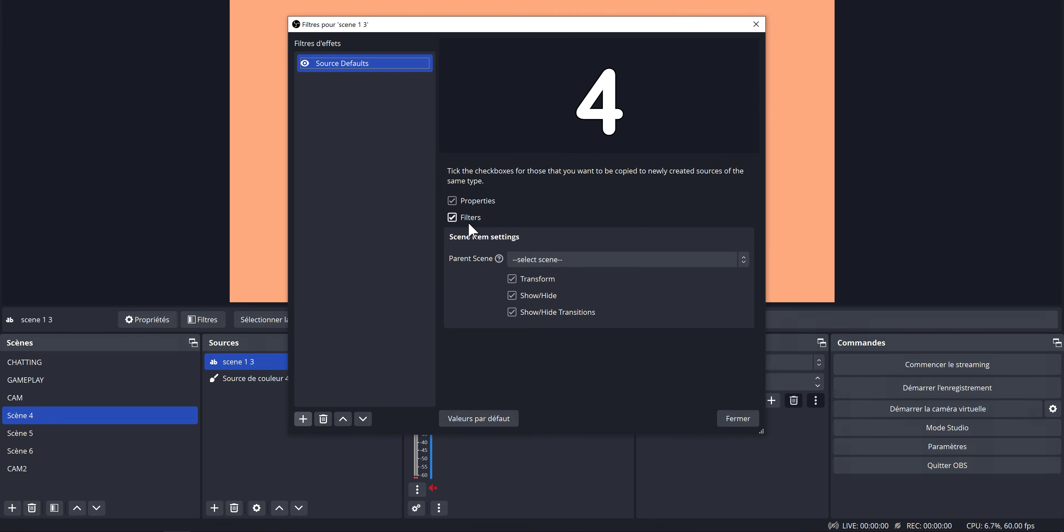
{"action": "left_click", "coordinate": [727, 418]}
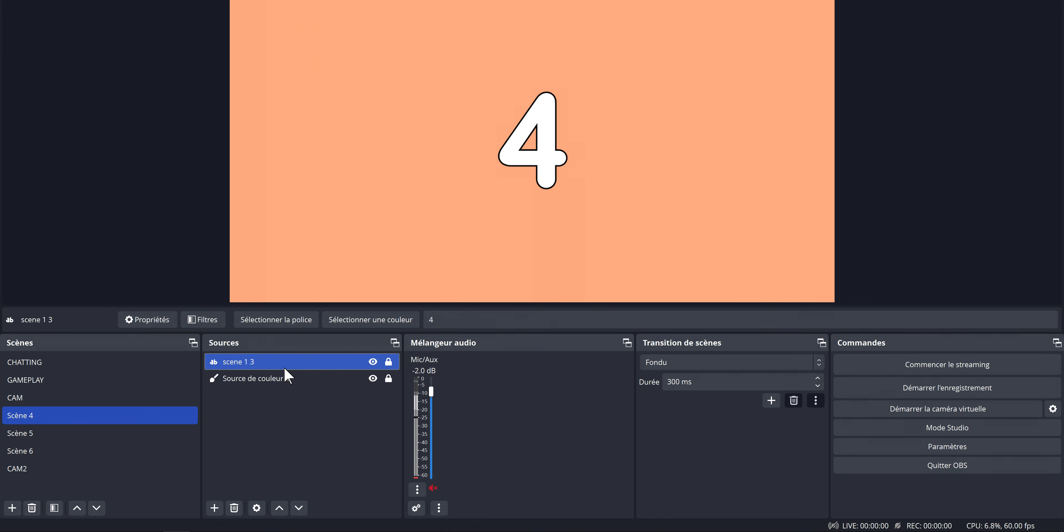
Add a new Texte (GDI+) source with its default name to Scène 5 and move it about 700 px from the canvas's left edge.
{"action": "left_click", "coordinate": [132, 434]}
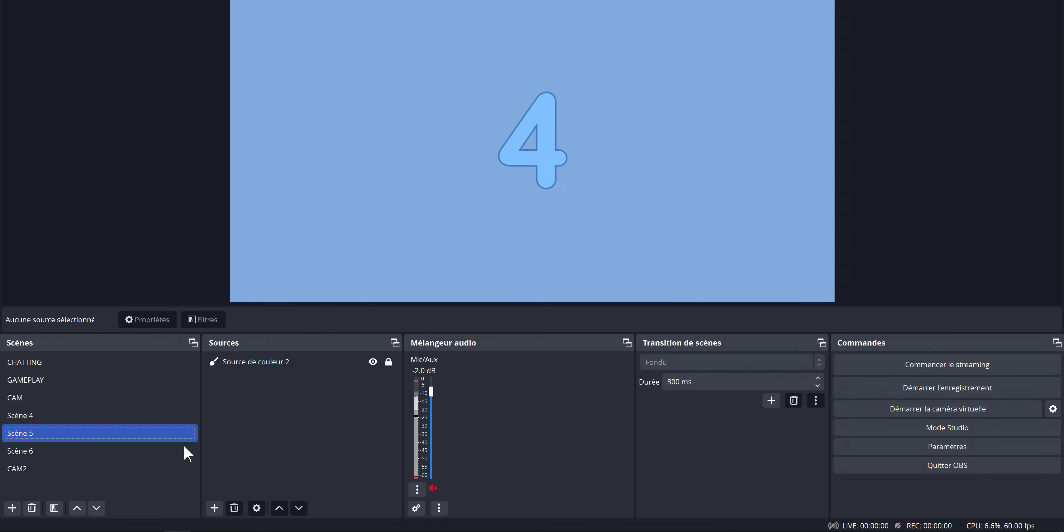
{"action": "left_click", "coordinate": [214, 507]}
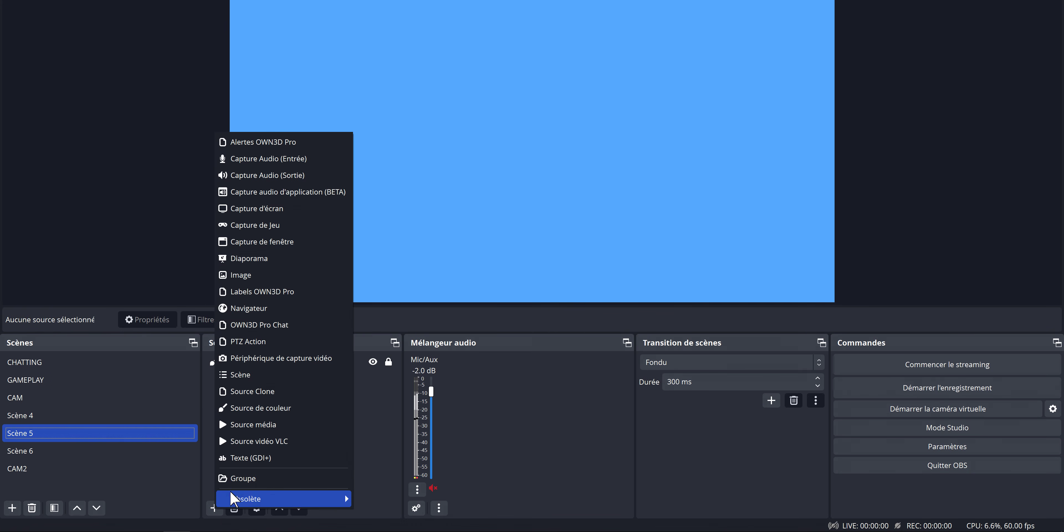
{"action": "left_click", "coordinate": [251, 458]}
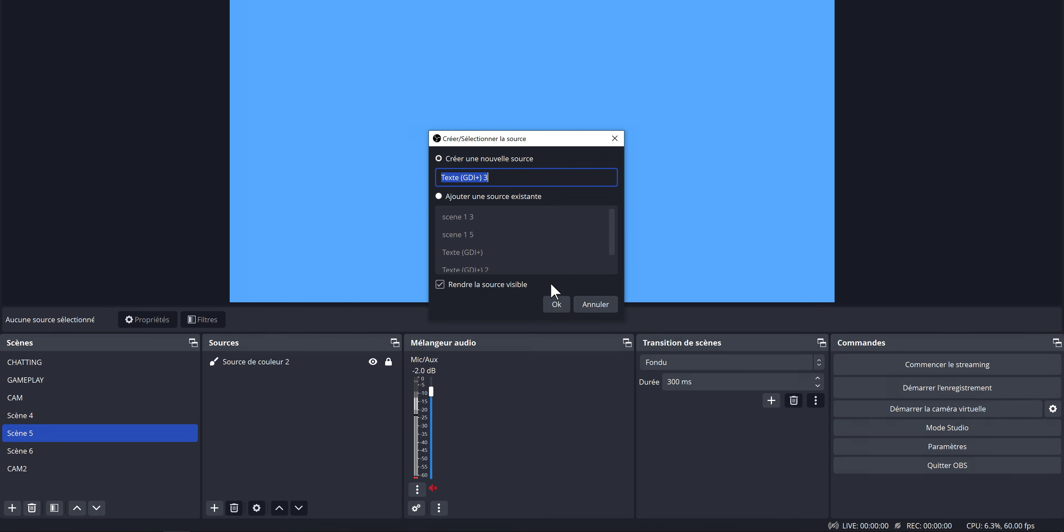
{"action": "left_click", "coordinate": [556, 304]}
{"action": "left_click", "coordinate": [703, 405]}
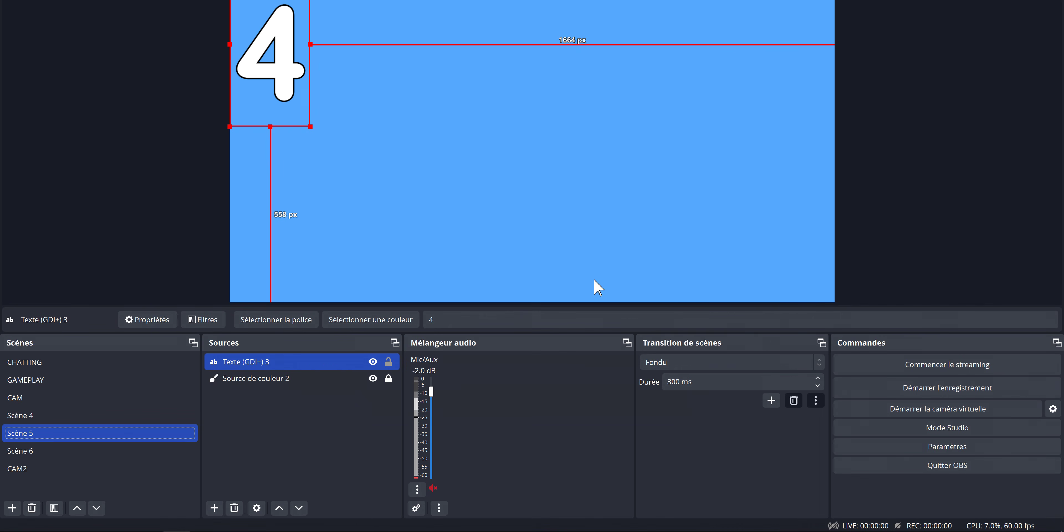
{"action": "left_click_drag", "start_coordinate": [281, 62], "coordinate": [469, 113]}
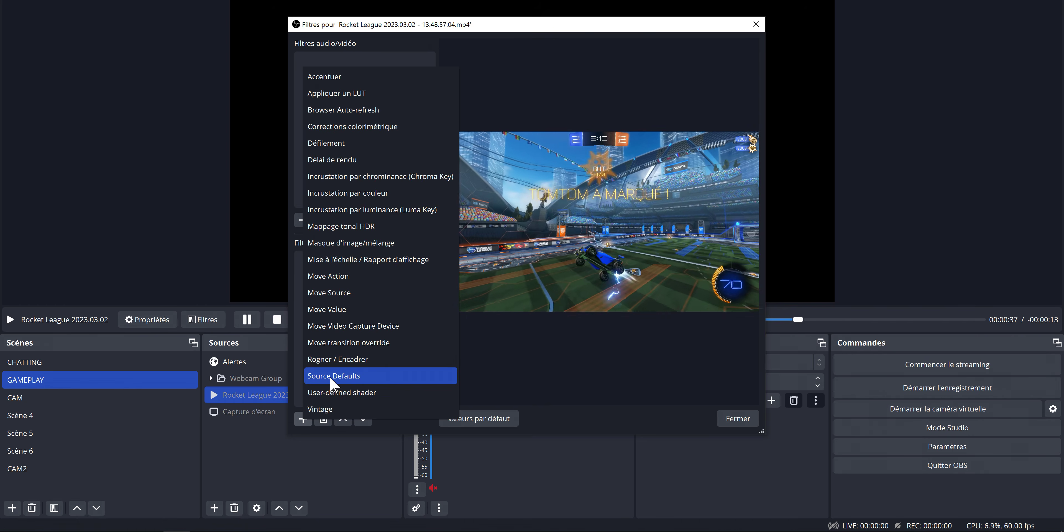
Add a Source Defaults effect filter with its default name to the Rocket League video in the GAMEPLAY scene and close the filters.
{"action": "left_click", "coordinate": [381, 373]}
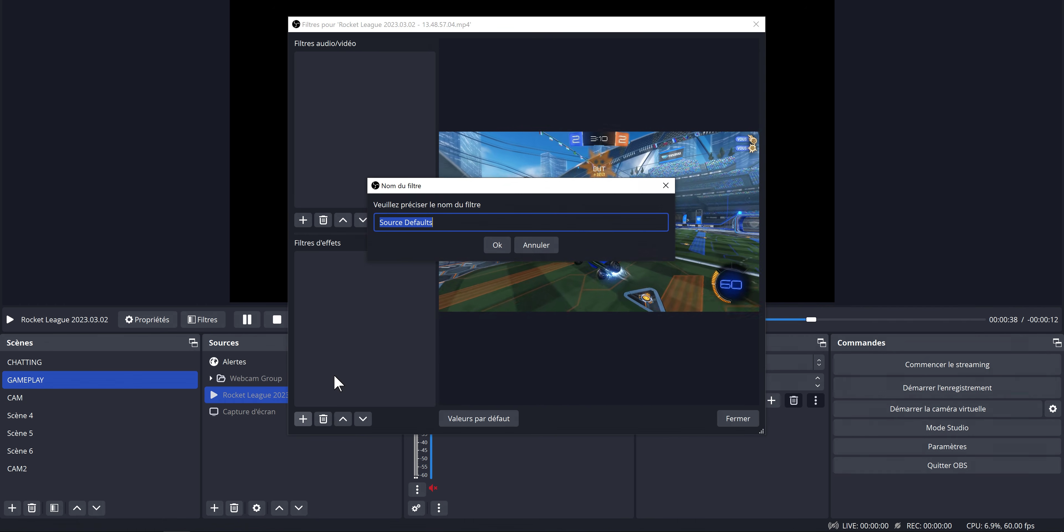
{"action": "left_click", "coordinate": [494, 244]}
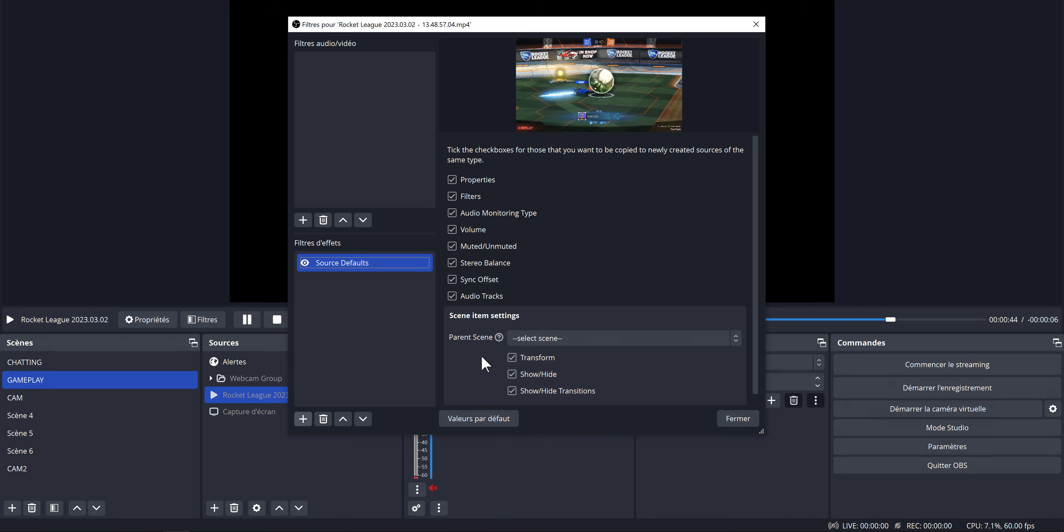
{"action": "left_click", "coordinate": [738, 418]}
Reset the properties of the Texte (GDI+) 3 source in Scène 5 to defaults, set its text to 4 and confirm.
{"action": "left_click", "coordinate": [74, 434]}
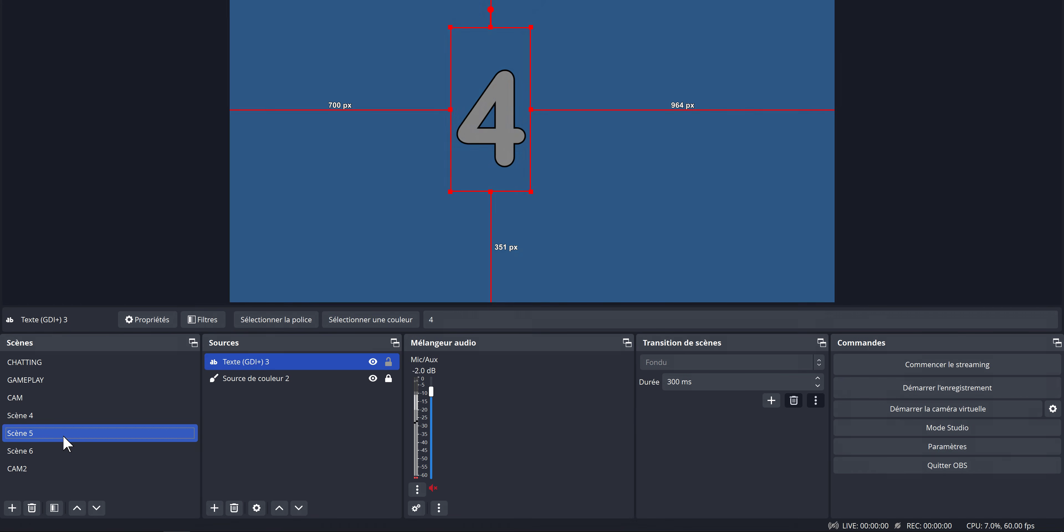
{"action": "double_click", "coordinate": [265, 364]}
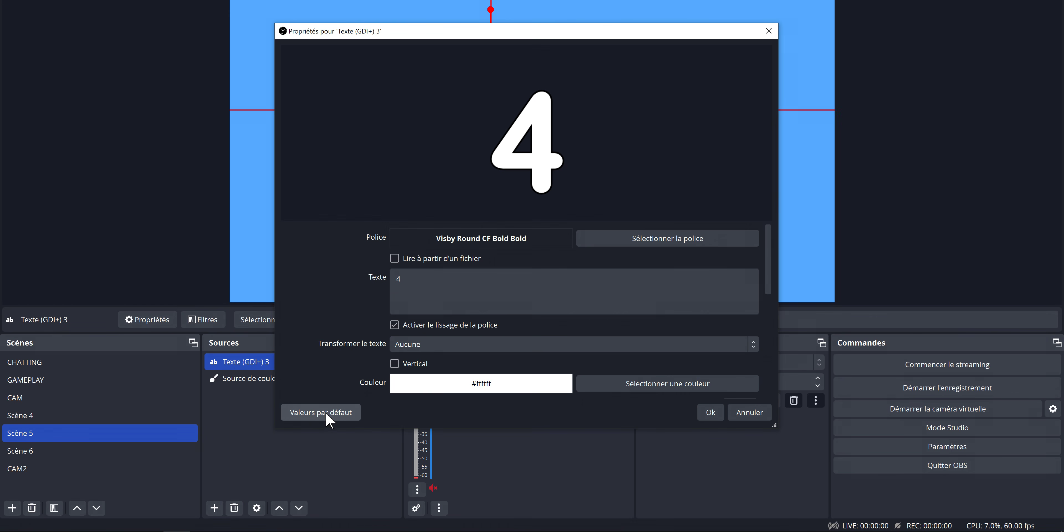
{"action": "left_click", "coordinate": [313, 413]}
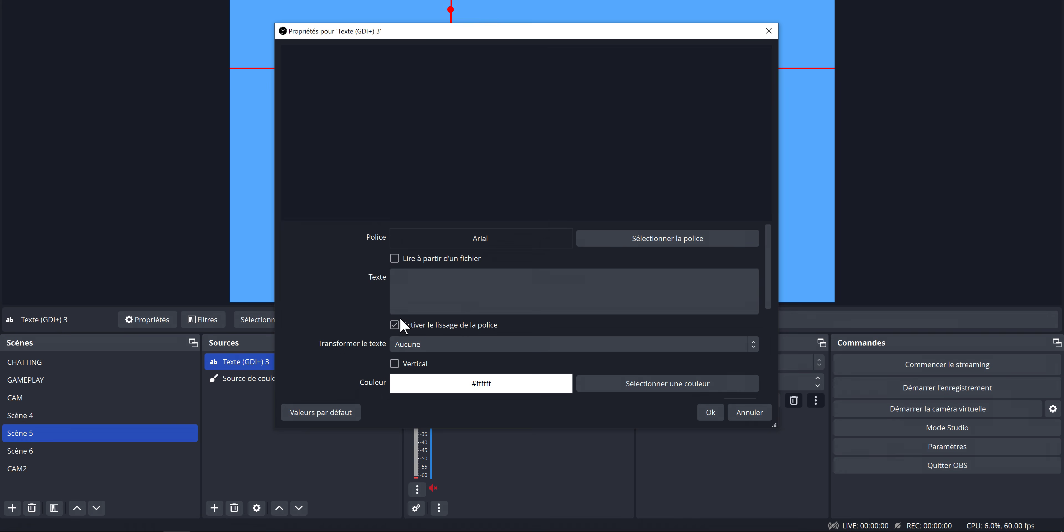
{"action": "left_click", "coordinate": [469, 294]}
{"action": "type", "text": "4"}
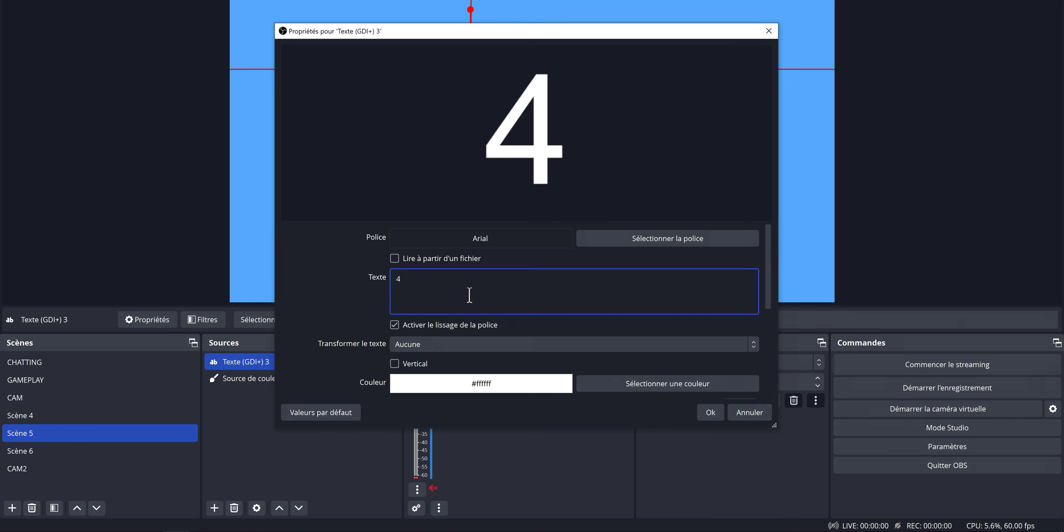
{"action": "left_click", "coordinate": [710, 412]}
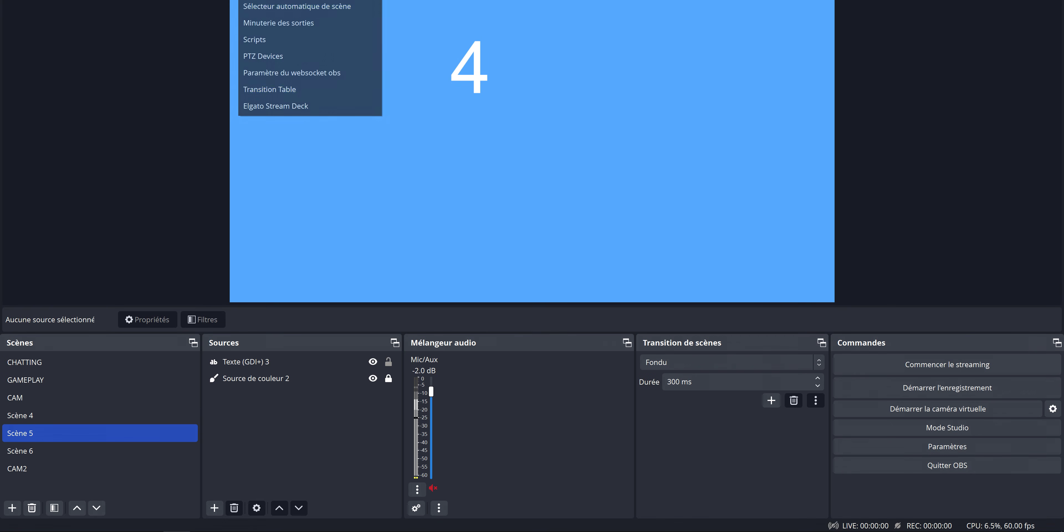
Open the Transition Table and set a 500 ms Balayage transition from CHATTING to GAMEPLAY.
{"action": "left_click", "coordinate": [352, 93]}
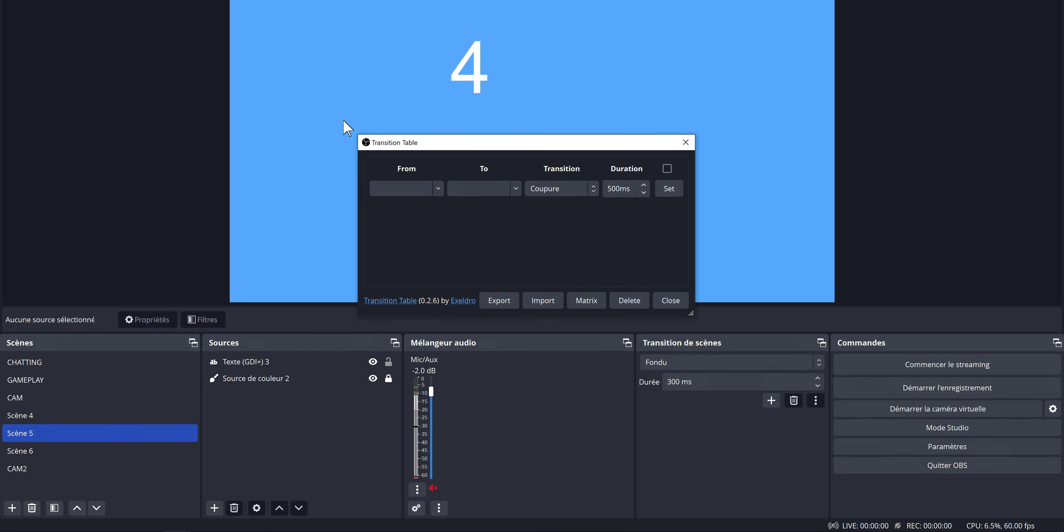
{"action": "left_click", "coordinate": [438, 189]}
{"action": "left_click", "coordinate": [413, 227]}
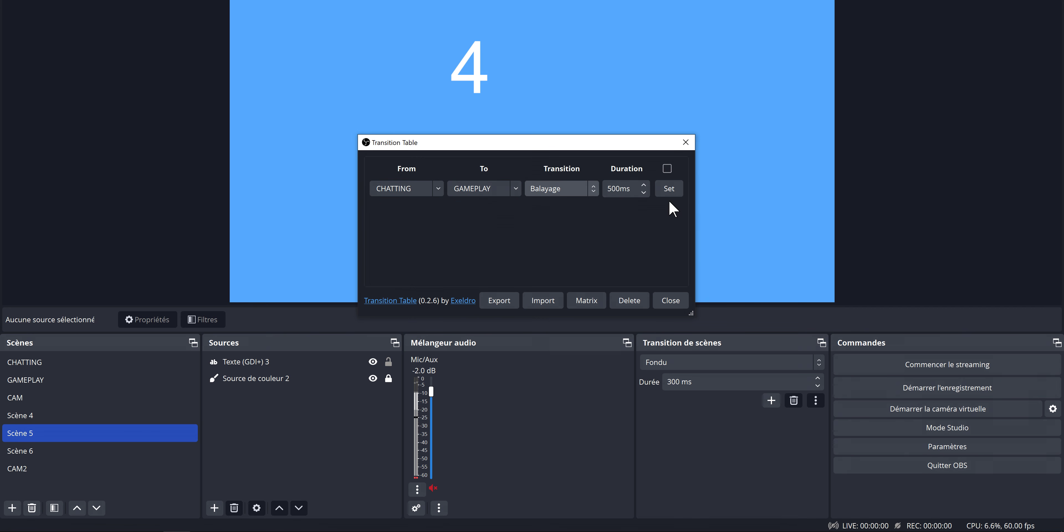
Set a 500 ms pixel transition from GAMEPLAY to CHATTING in the Transition Table.
{"action": "left_click", "coordinate": [439, 190]}
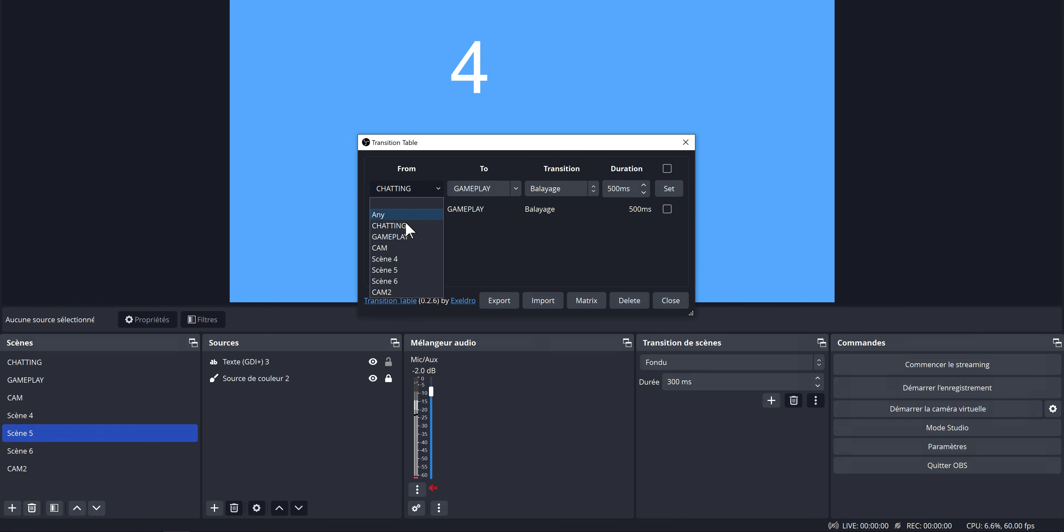
{"action": "left_click", "coordinate": [399, 237]}
{"action": "left_click", "coordinate": [514, 189]}
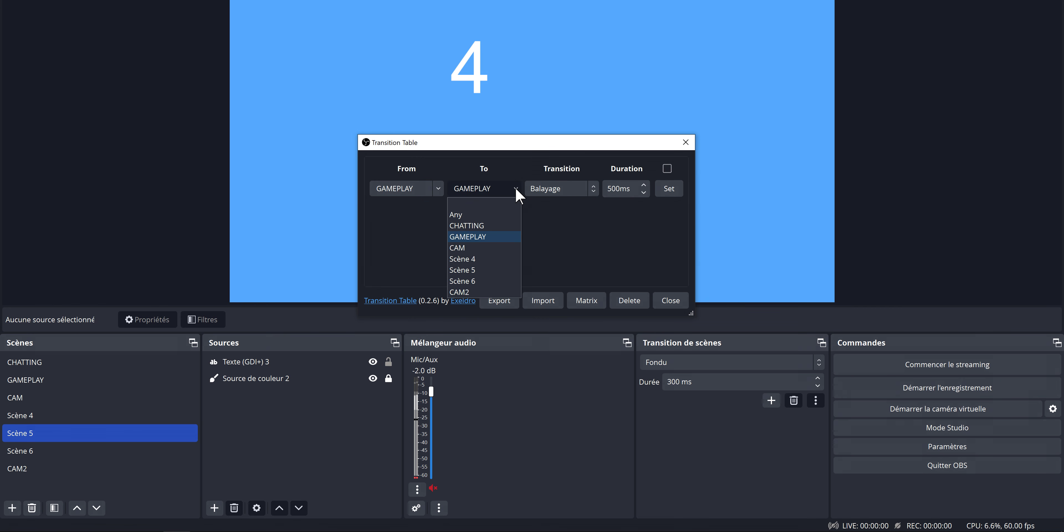
{"action": "left_click", "coordinate": [483, 226]}
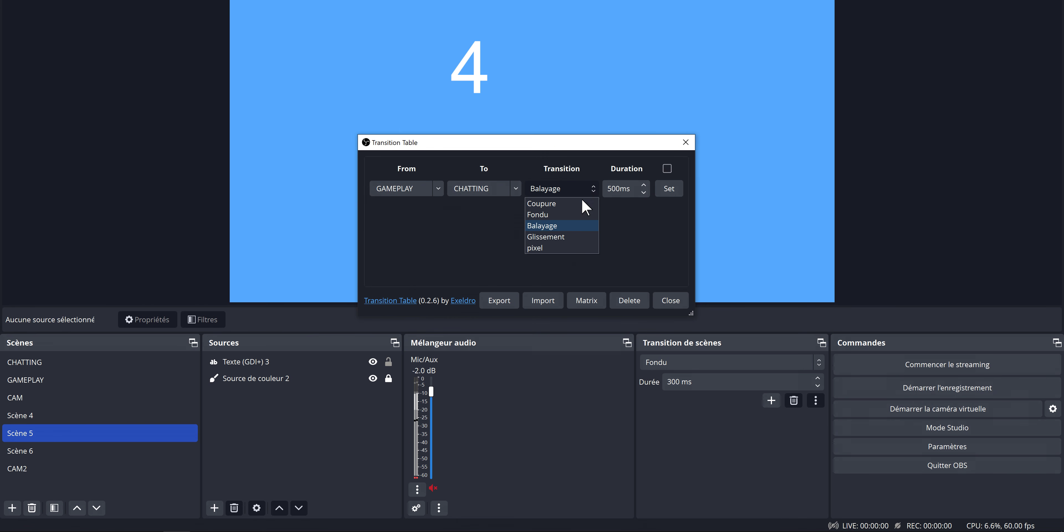
{"action": "left_click", "coordinate": [568, 247]}
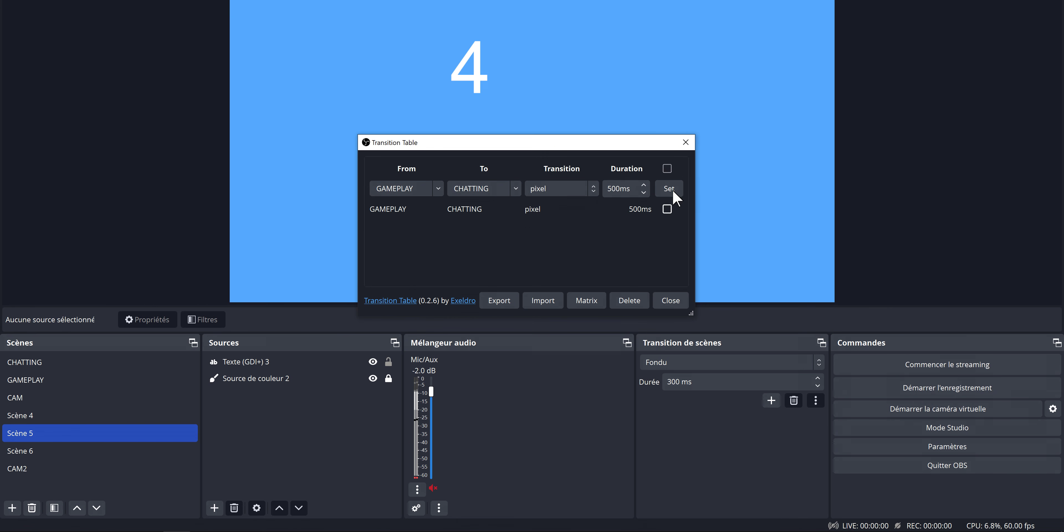
Clear the From scene in the Transition Table and close the table.
{"action": "left_click", "coordinate": [438, 190]}
{"action": "left_click", "coordinate": [389, 207]}
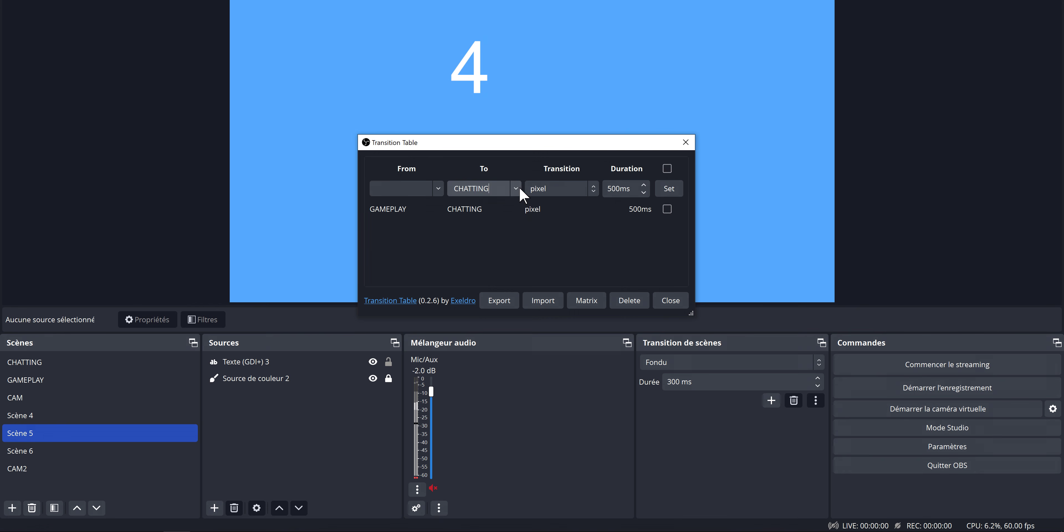
{"action": "left_click", "coordinate": [663, 303]}
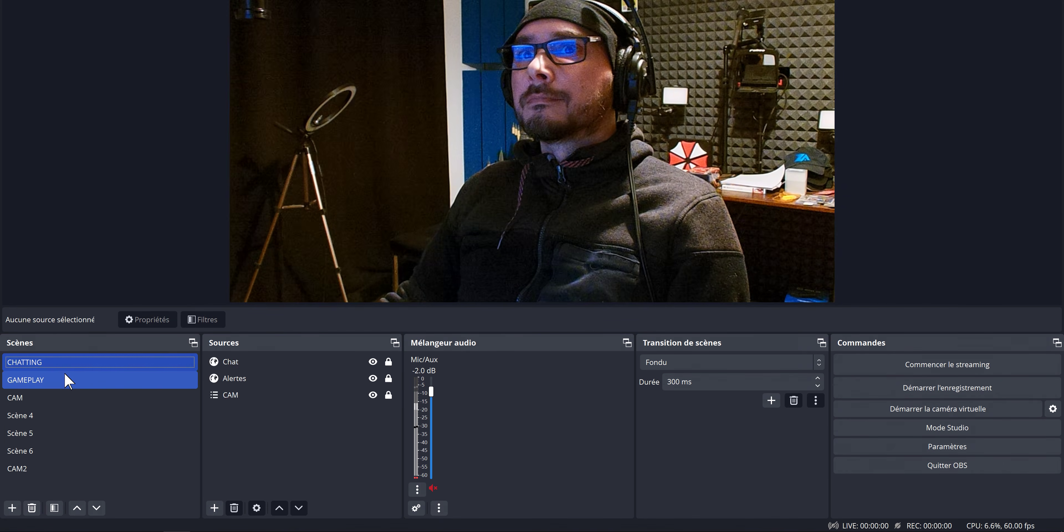
Alternate between the CHATTING and GAMEPLAY scenes to preview their custom transitions.
{"action": "left_click", "coordinate": [68, 380]}
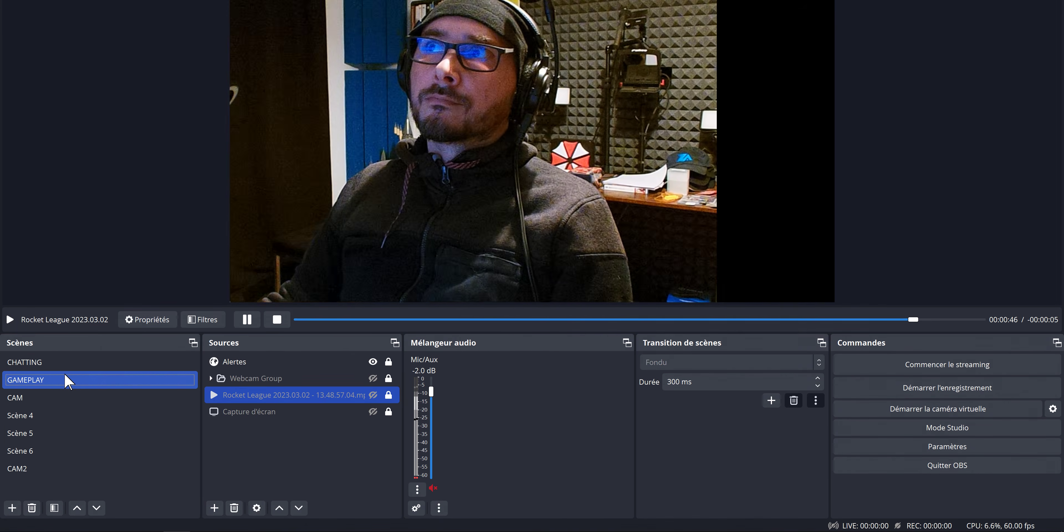
{"action": "left_click", "coordinate": [67, 365]}
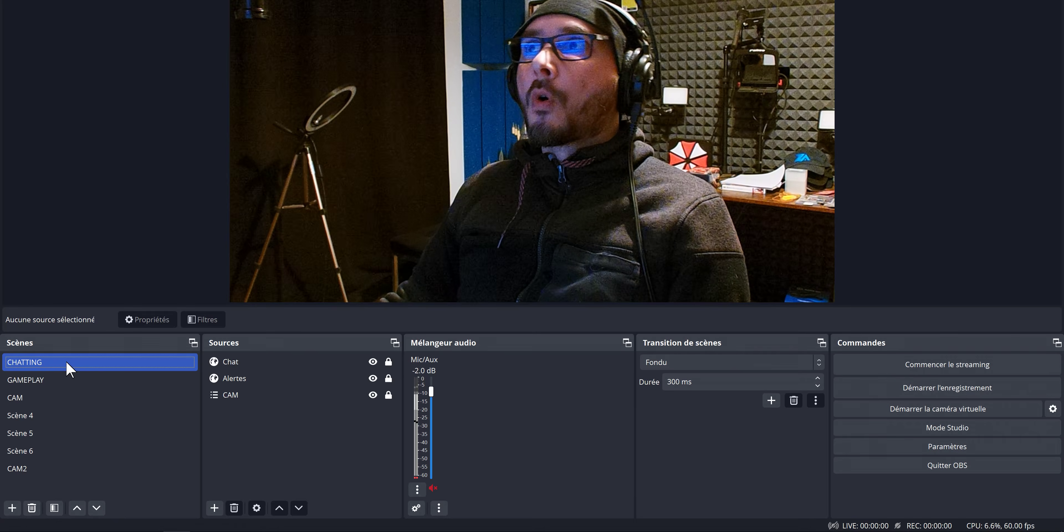
{"action": "left_click", "coordinate": [67, 378]}
Switch between Scène 4, CAM and Scène 5 to preview the transition used by scenes without a custom rule.
{"action": "left_click", "coordinate": [60, 414]}
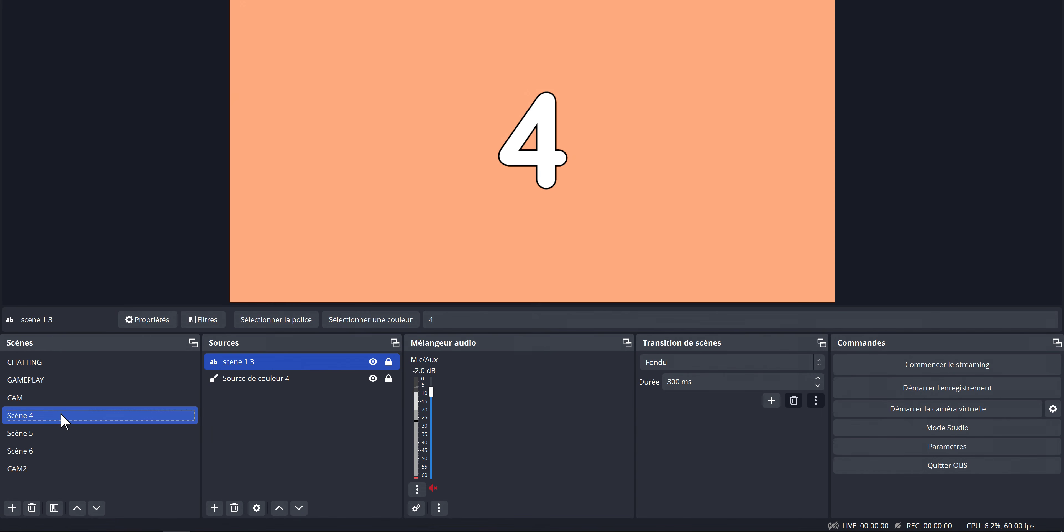
{"action": "left_click", "coordinate": [65, 398]}
{"action": "left_click", "coordinate": [60, 414]}
{"action": "left_click", "coordinate": [57, 433]}
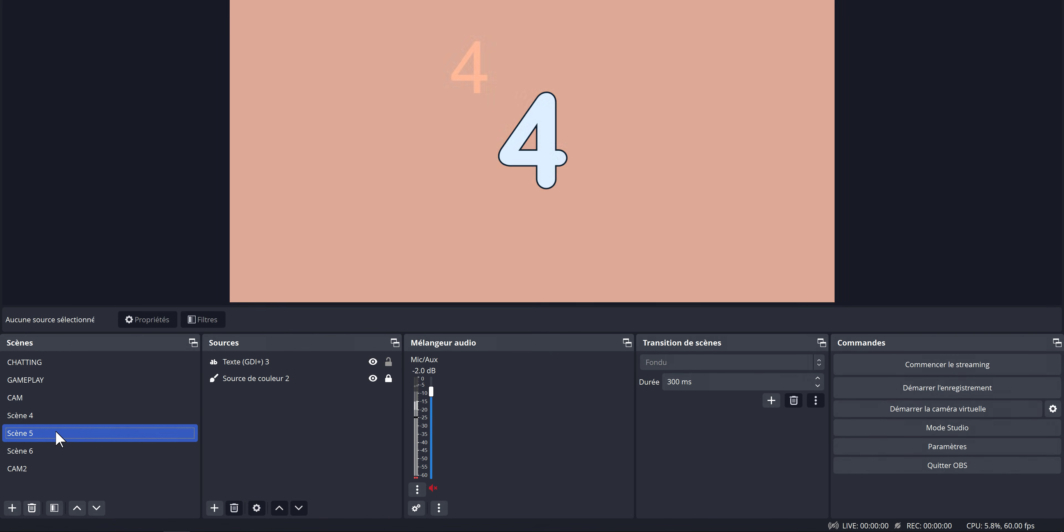